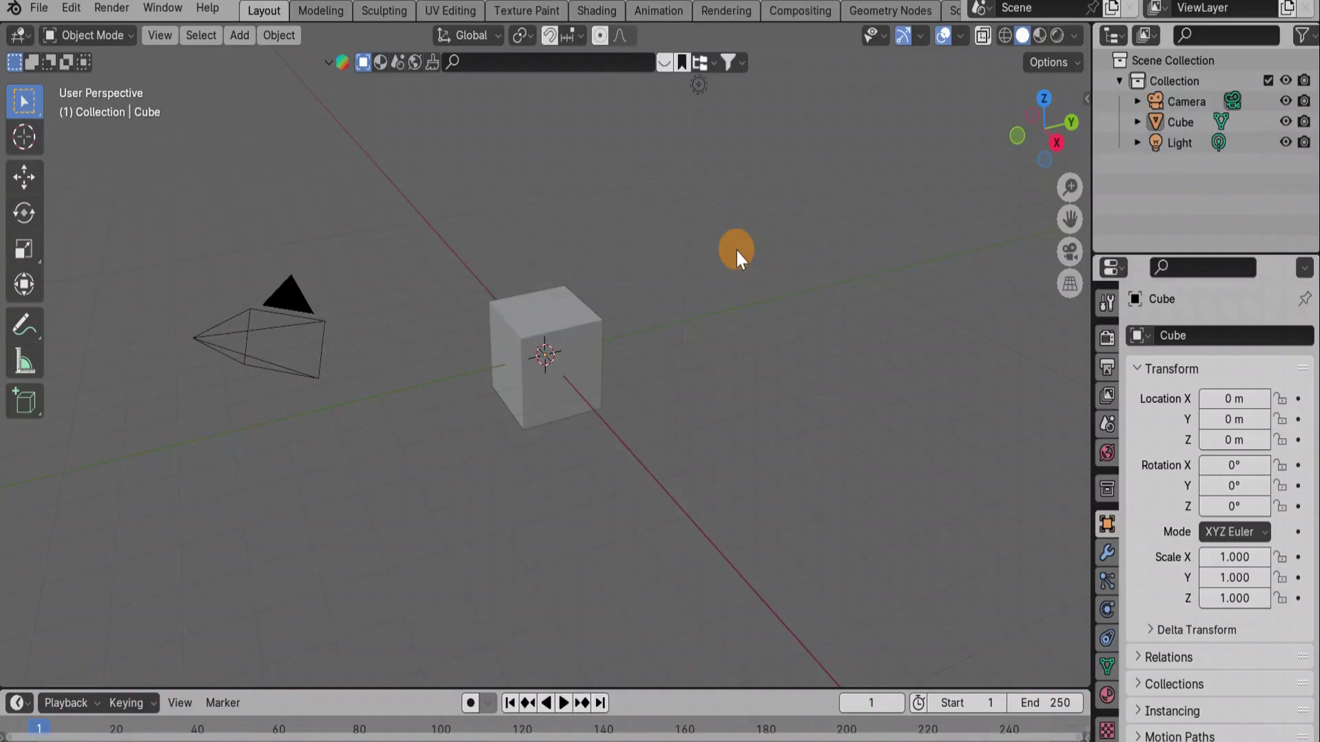
Draw a freehand annotation loop around the cube and camera, then orbit to an oblique view
click(27, 328)
drag(457, 349, 715, 494)
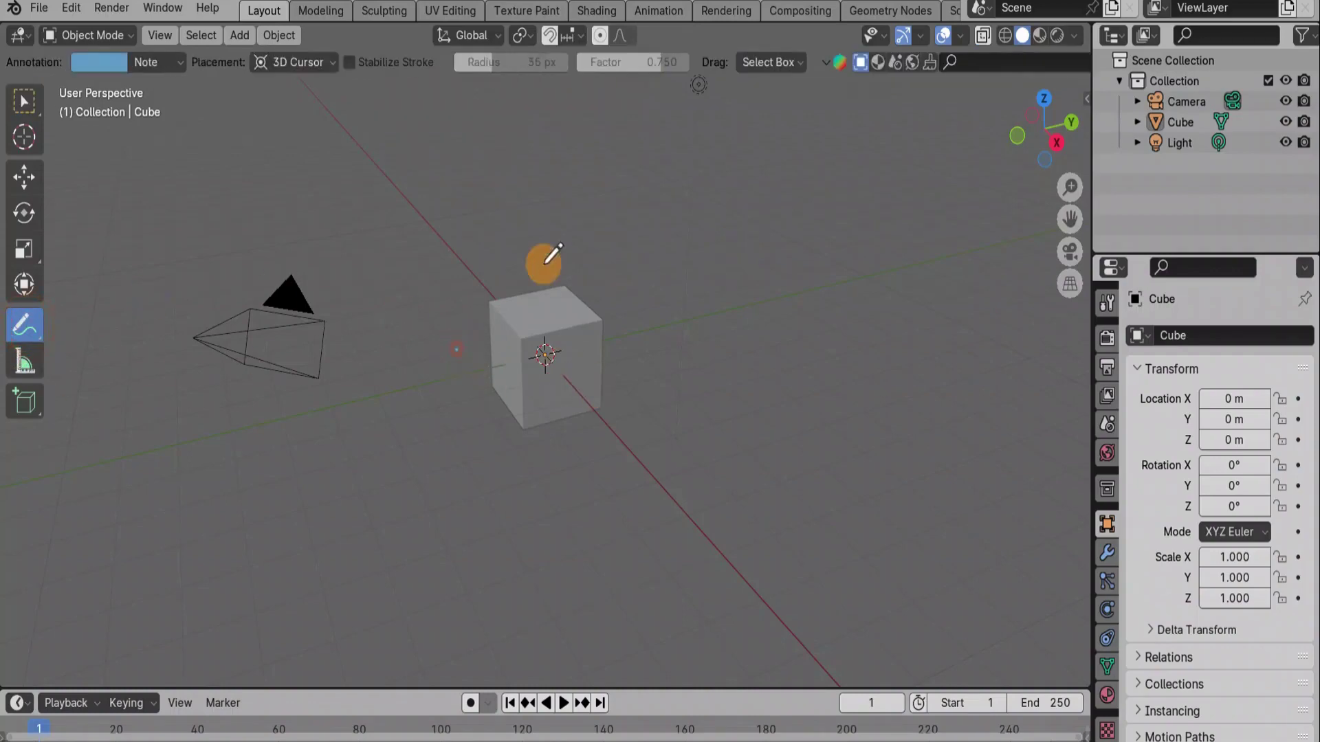
drag(605, 459, 328, 260)
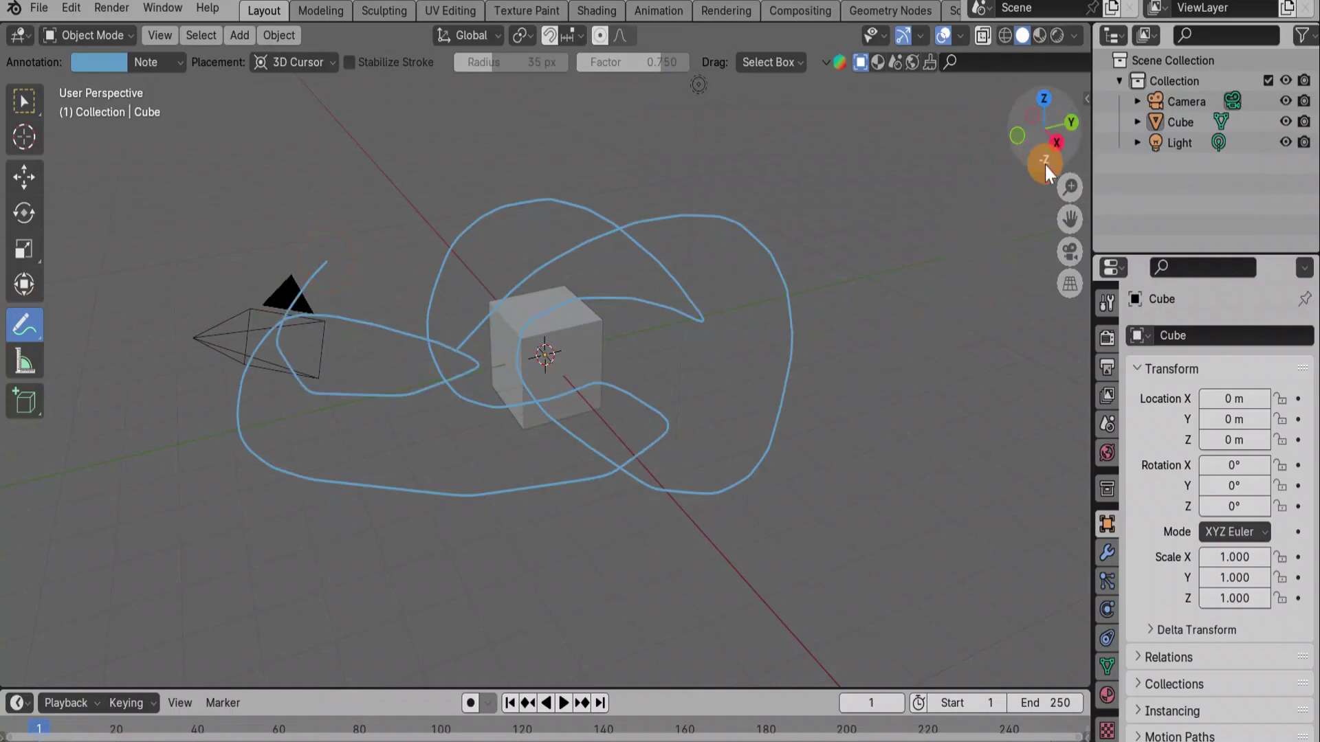
drag(1057, 146, 176, 45)
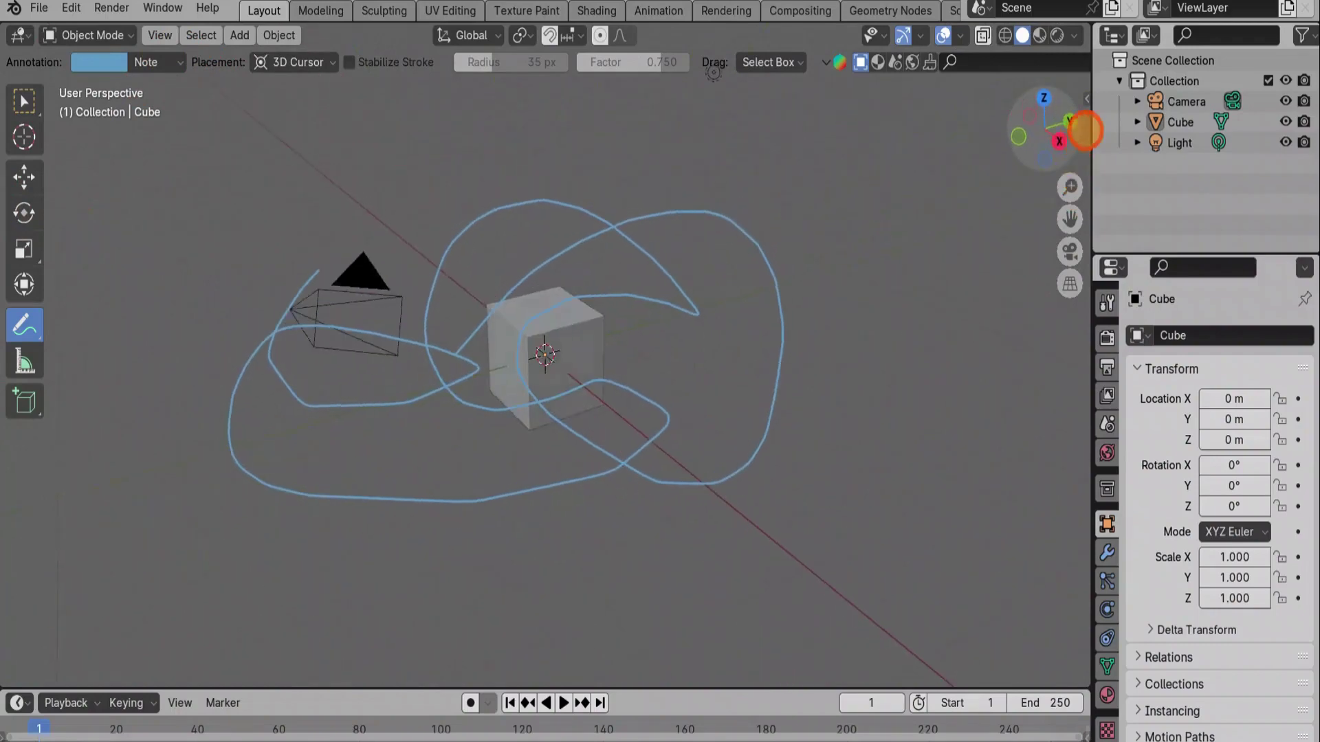
drag(176, 44, 60, 112)
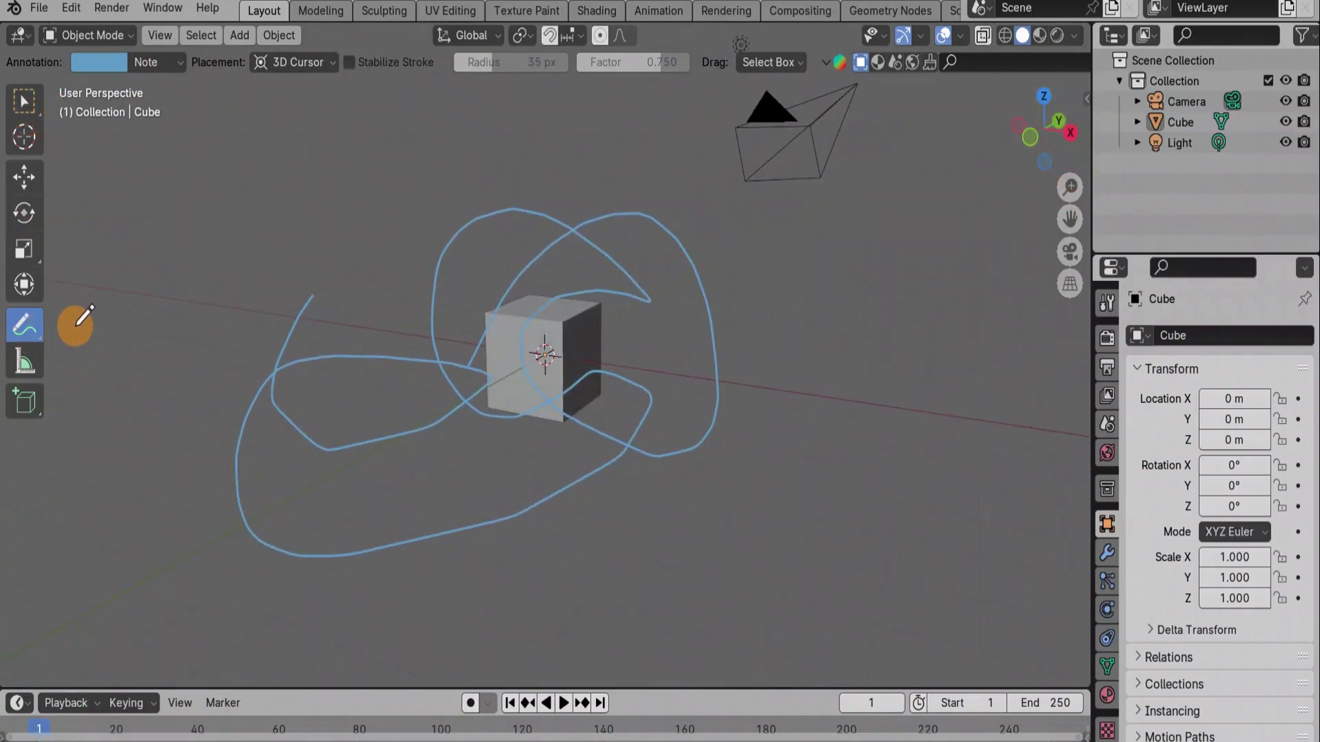
Draw a straight annotation line across the scene with Annotate Line
click(36, 328)
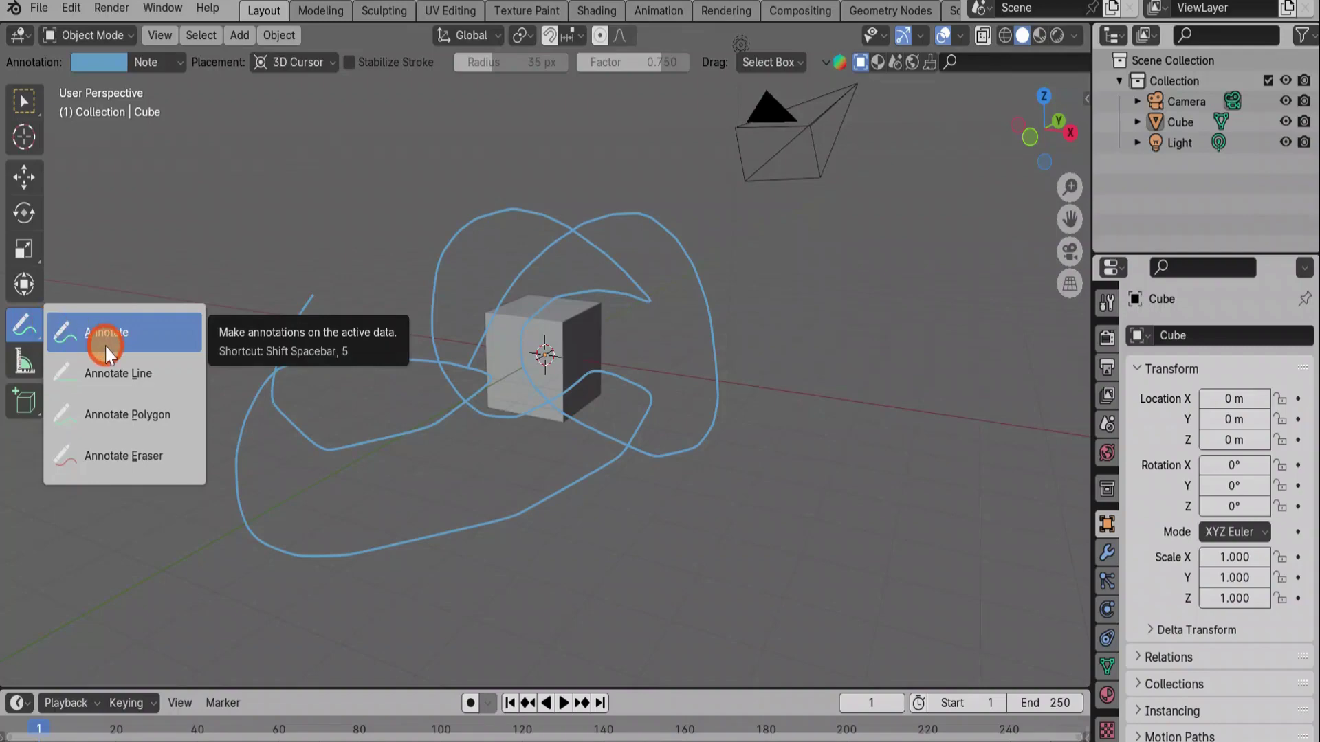
click(129, 377)
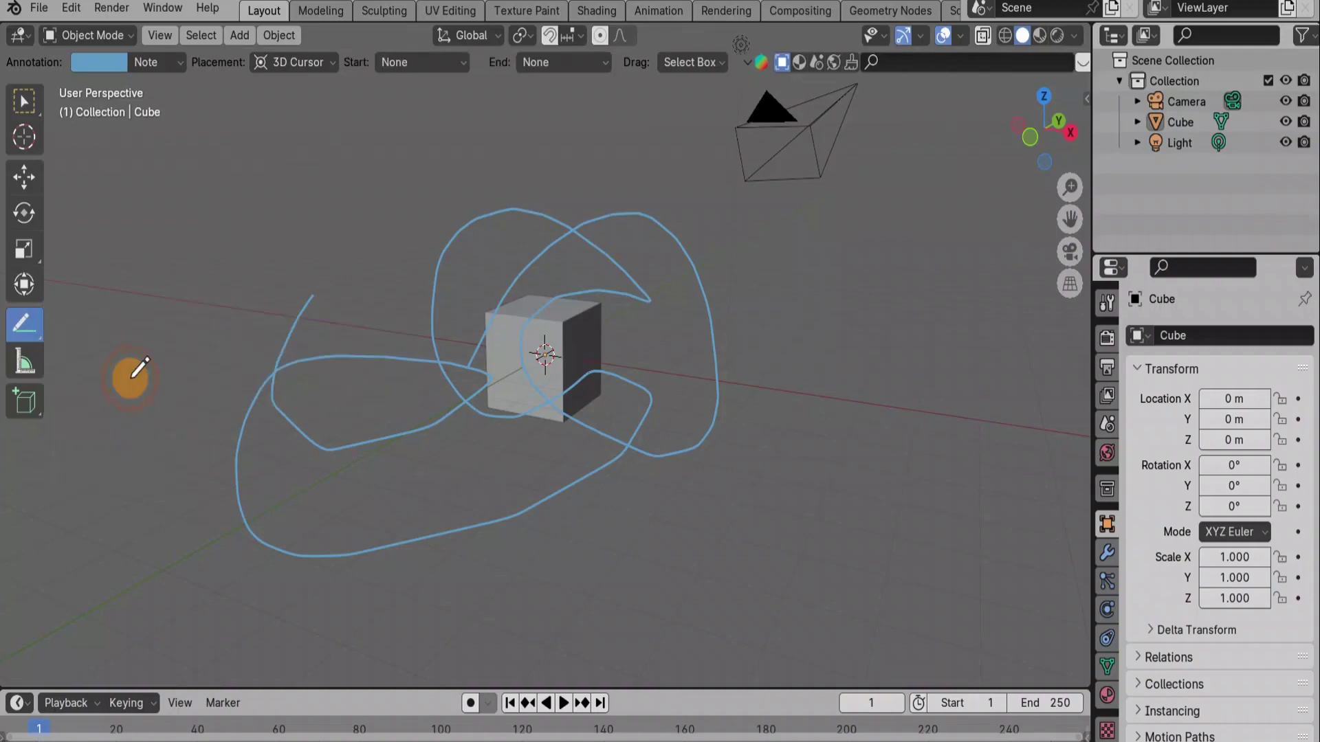
mouse_move(130, 378)
mouse_down()
mouse_move(344, 186)
mouse_move(722, 167)
mouse_move(782, 341)
mouse_move(895, 240)
mouse_move(903, 378)
mouse_up()
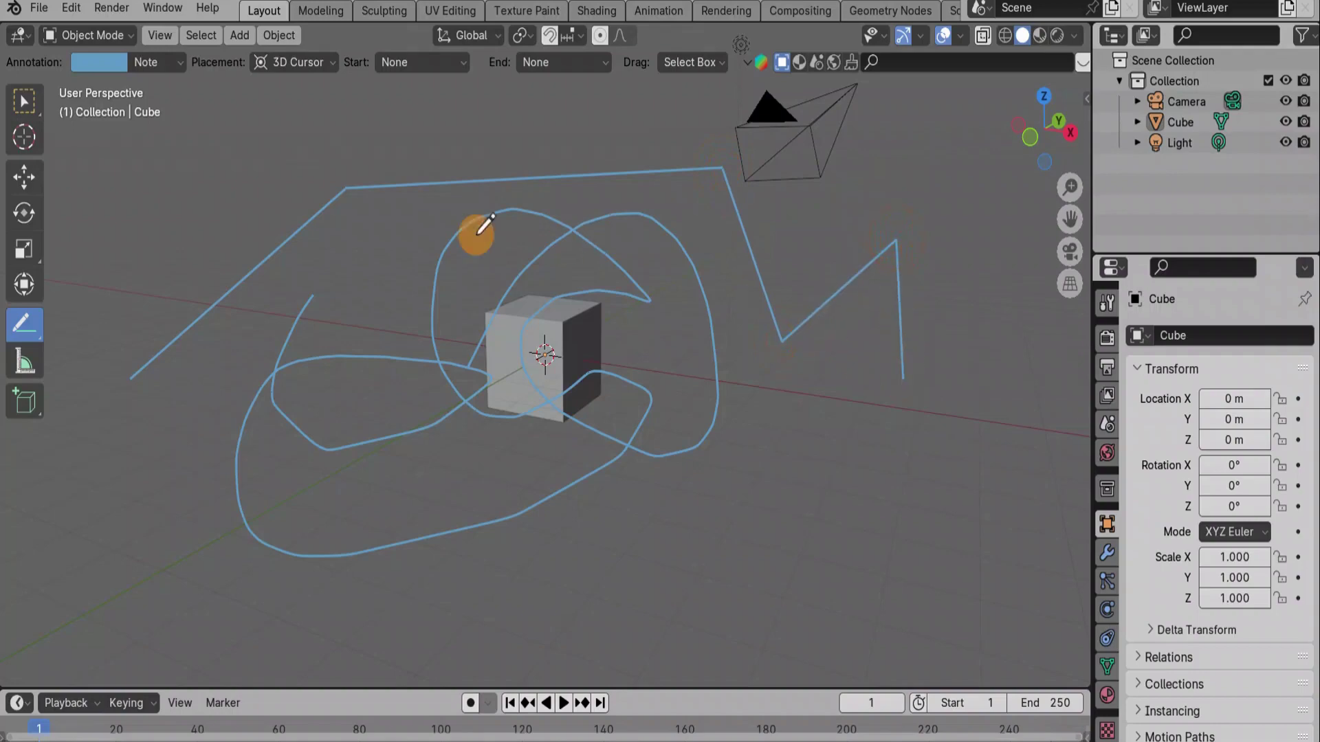
Draw a polygon zigzag from left of the cube to its upper right with Annotate Polygon
drag(10, 306, 118, 410)
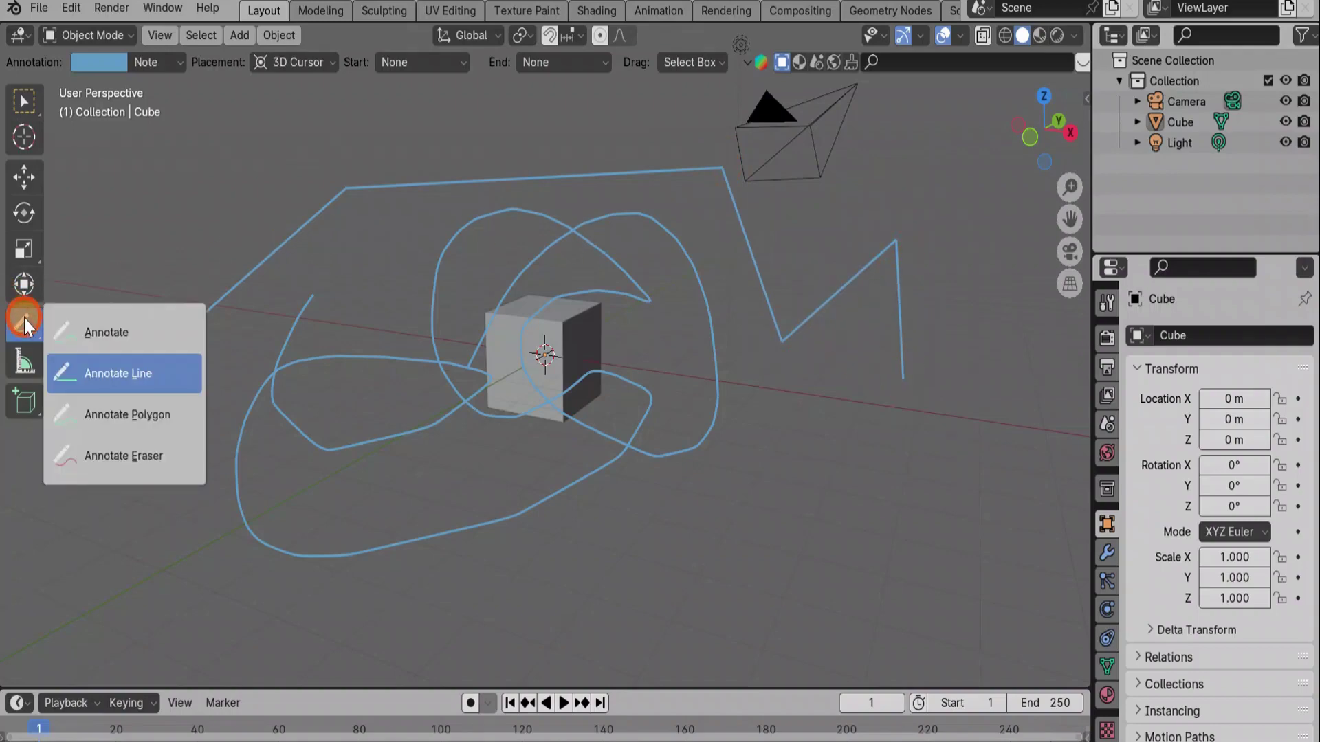
click(117, 414)
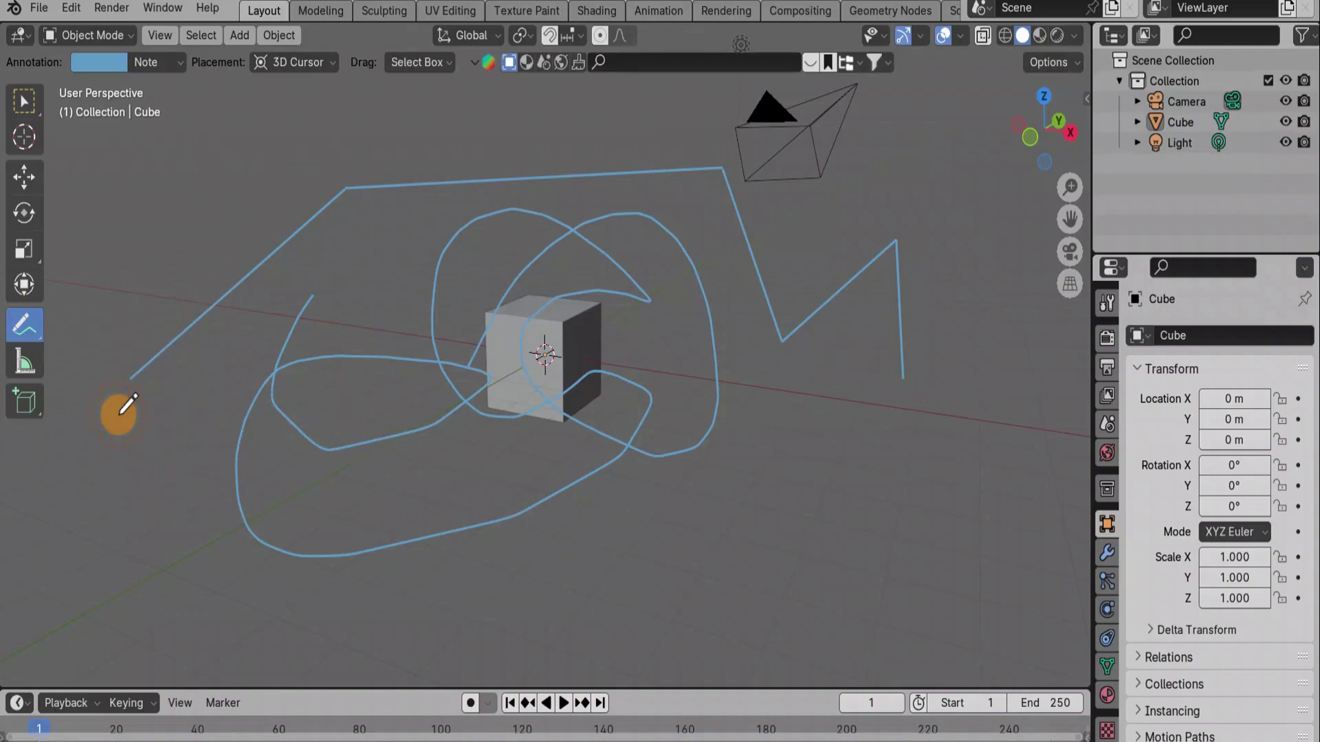
click(118, 412)
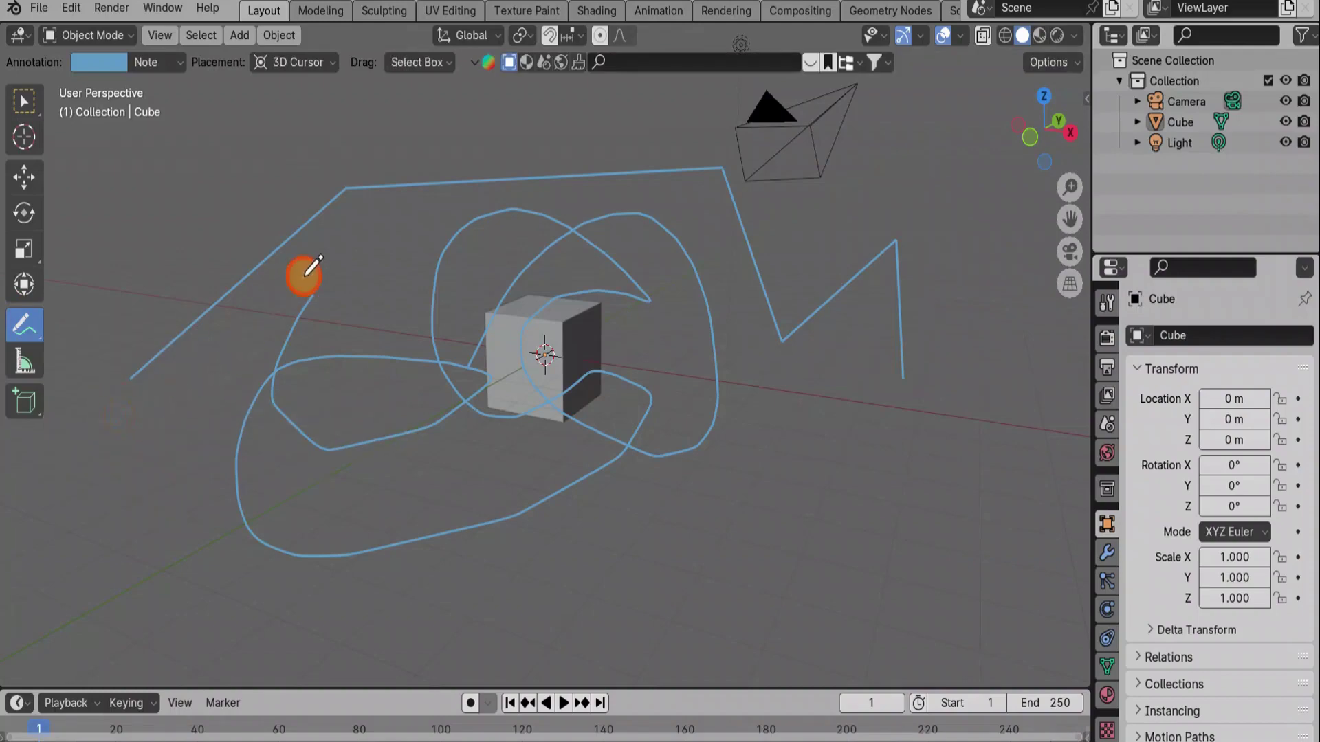
click(514, 397)
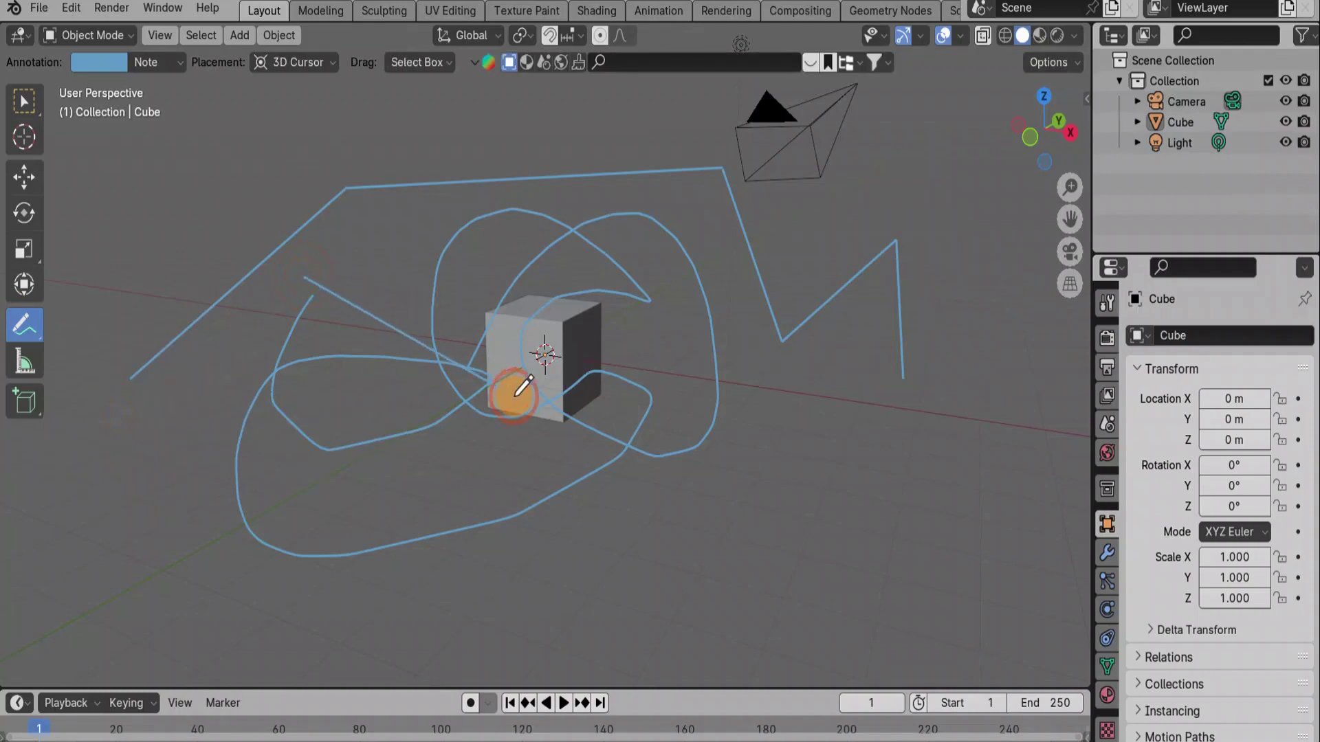
click(694, 241)
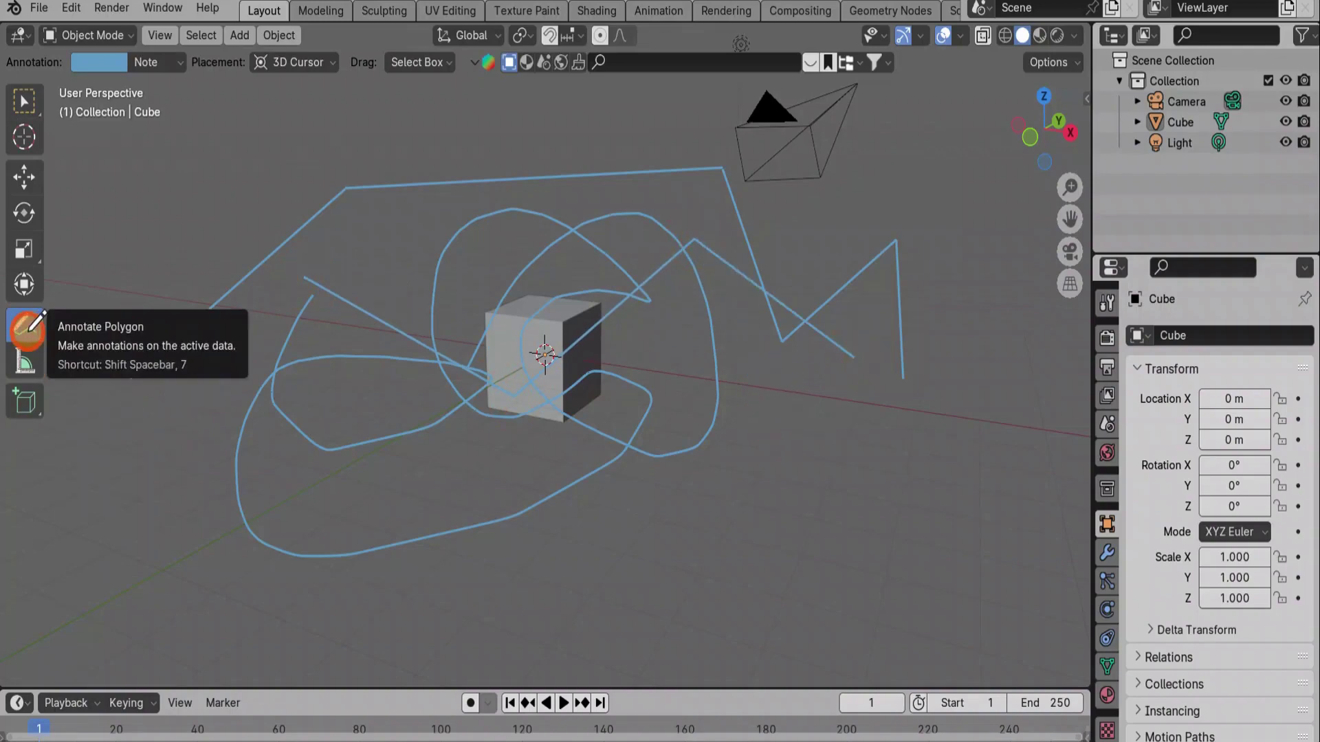
Erase the strokes around the cube, the lower-left curves and the diagonal on the right
drag(27, 328, 112, 452)
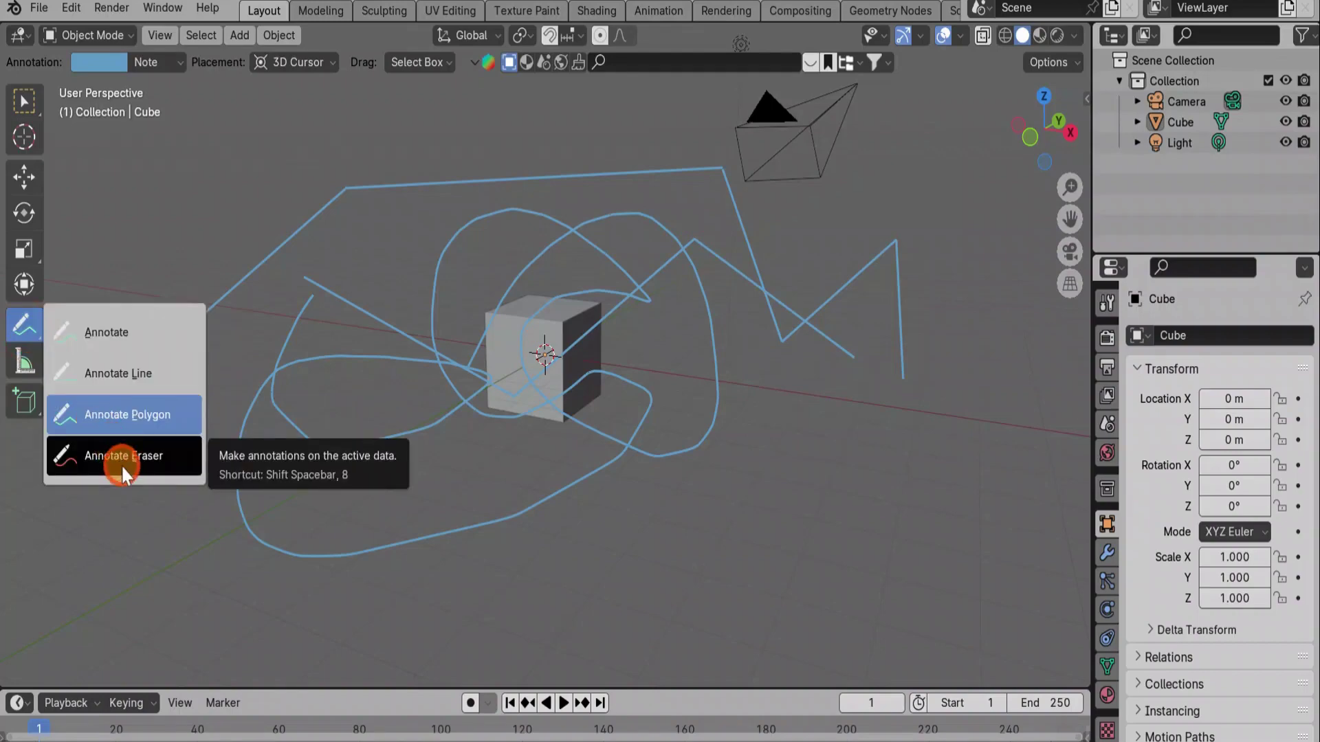
click(121, 464)
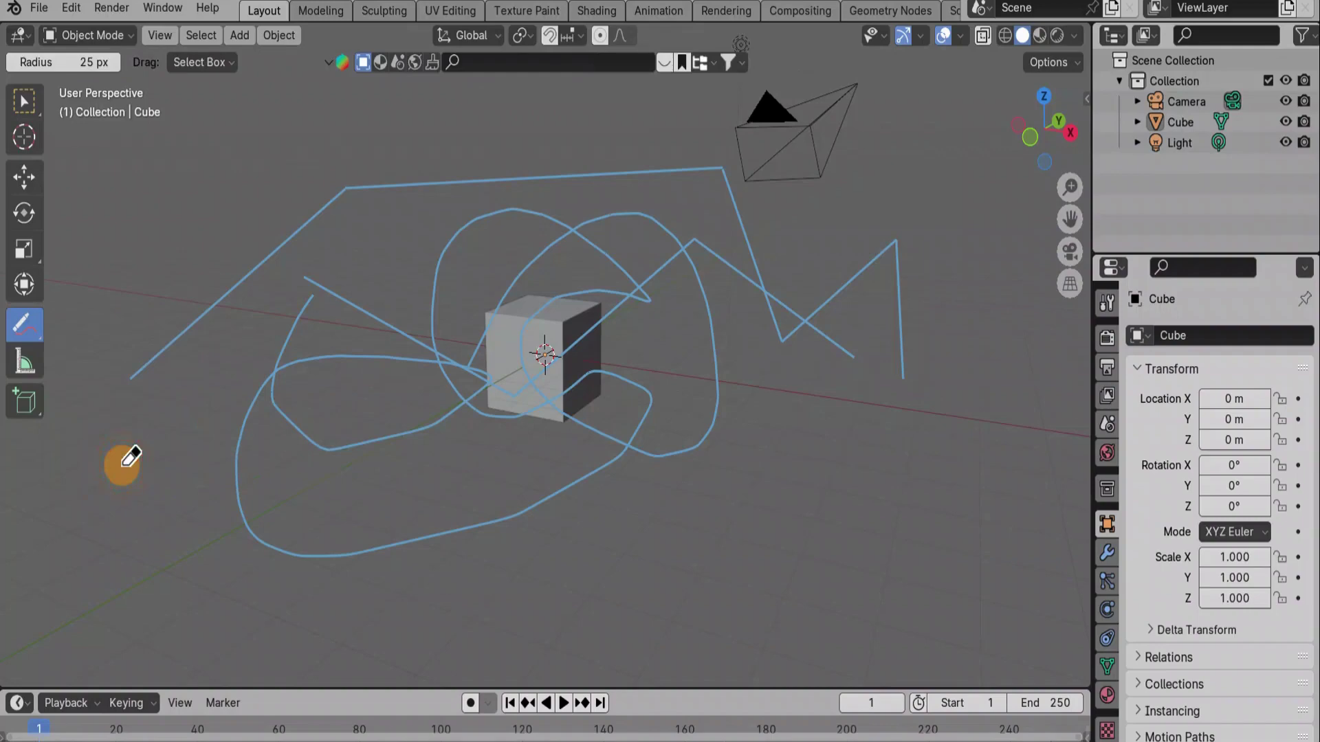
mouse_move(294, 234)
mouse_down()
mouse_move(427, 441)
mouse_move(416, 350)
mouse_move(612, 168)
mouse_move(604, 339)
mouse_move(509, 286)
mouse_move(455, 221)
mouse_move(420, 331)
mouse_move(488, 393)
mouse_move(723, 212)
mouse_move(612, 320)
mouse_up()
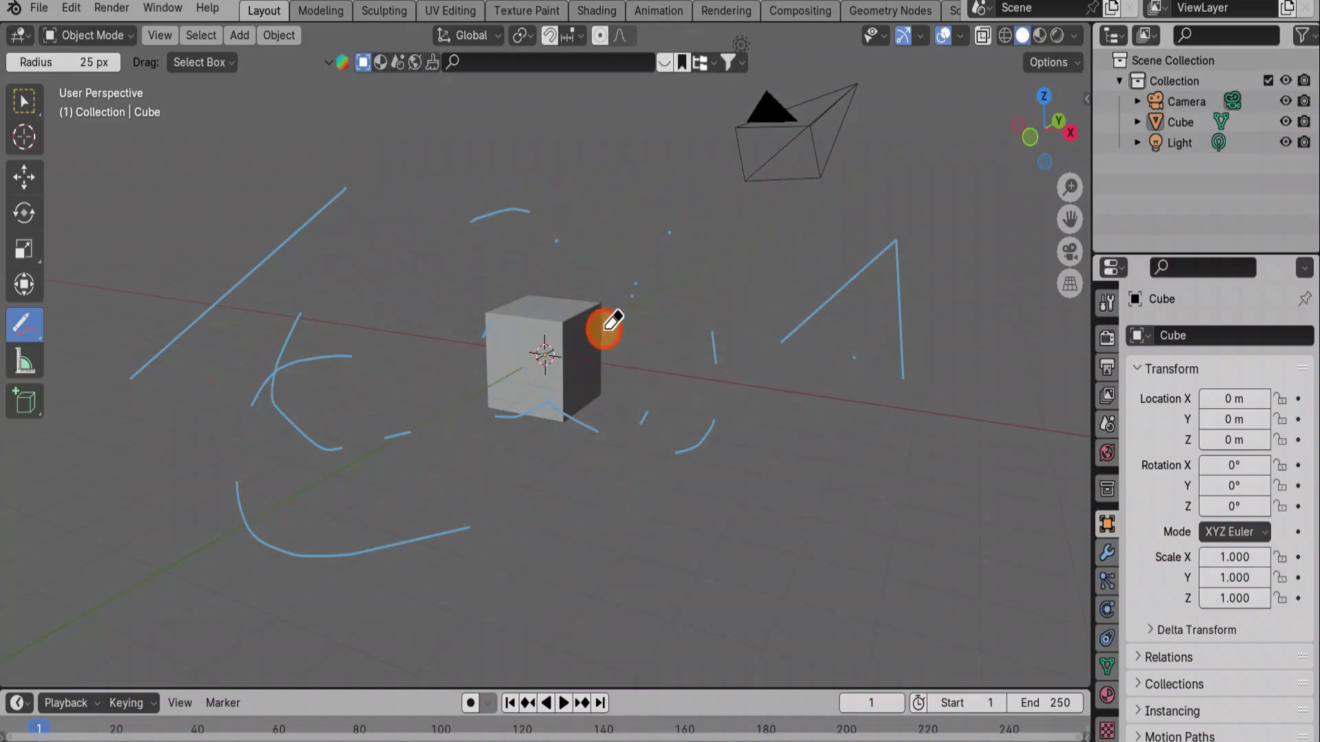
mouse_move(241, 236)
mouse_down()
mouse_move(303, 436)
mouse_move(334, 480)
mouse_up()
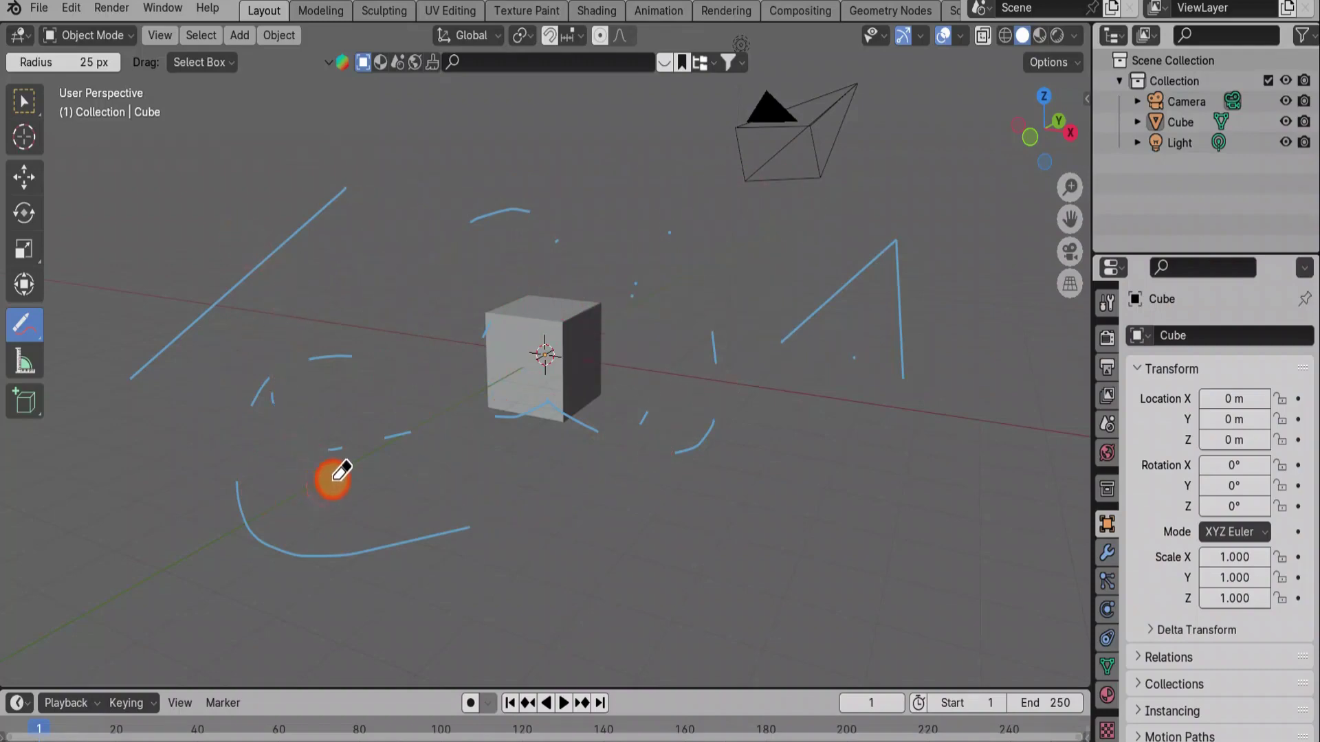
drag(715, 275, 727, 337)
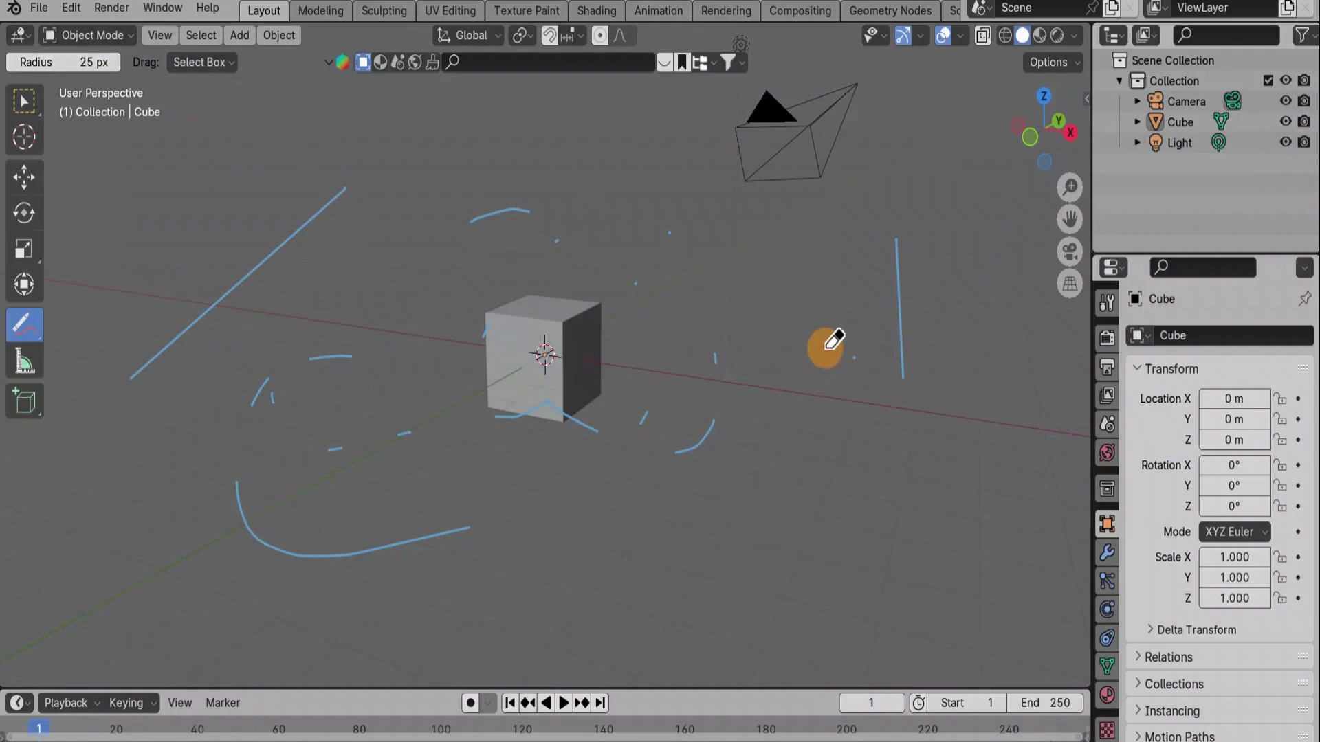
Show the sidebar Tool tab, return to freehand Annotate, and draw two large loops around the cube
click(1087, 100)
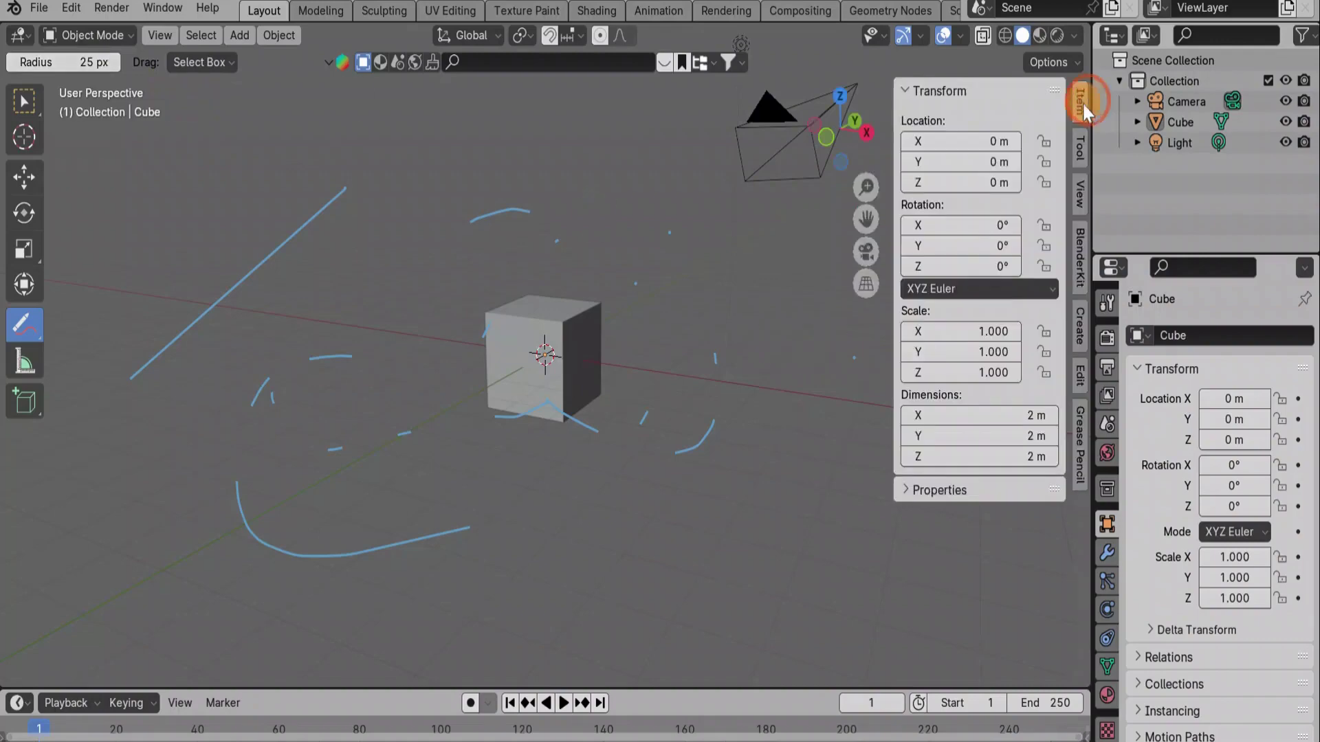
click(1082, 147)
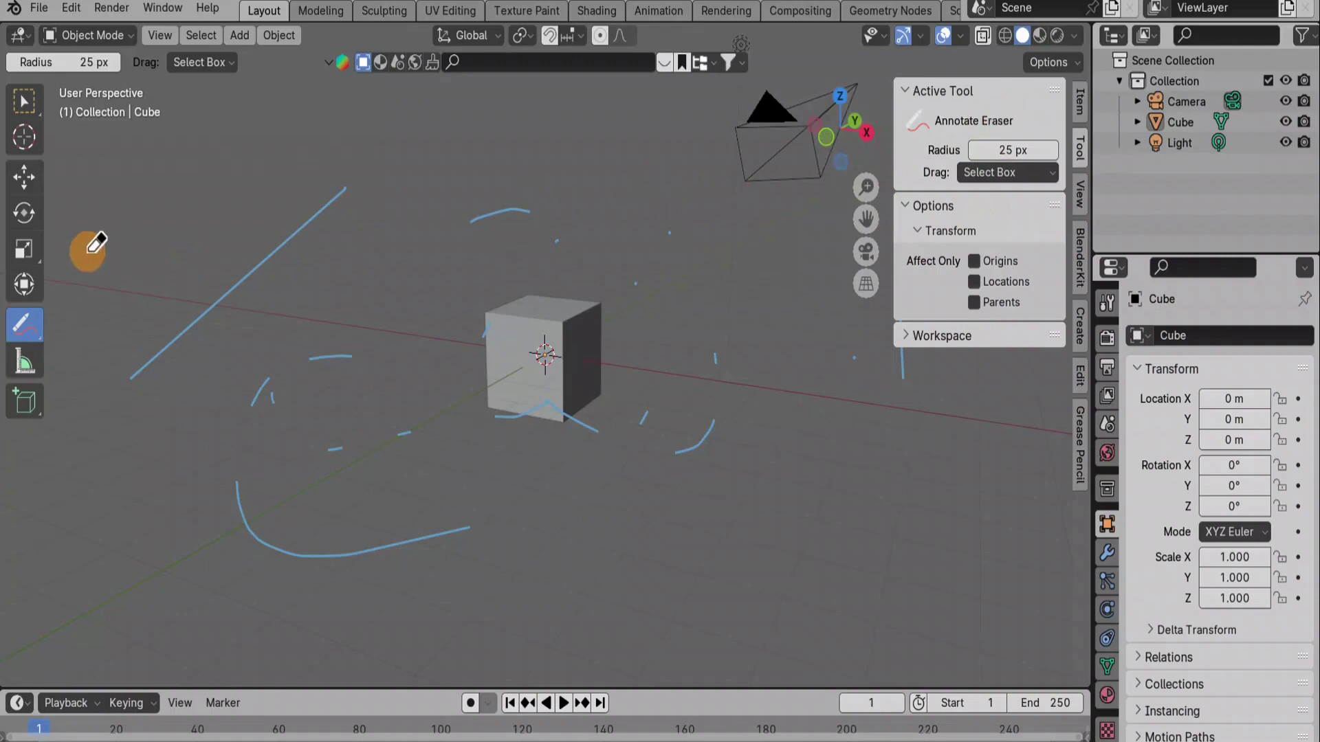
drag(30, 328, 115, 335)
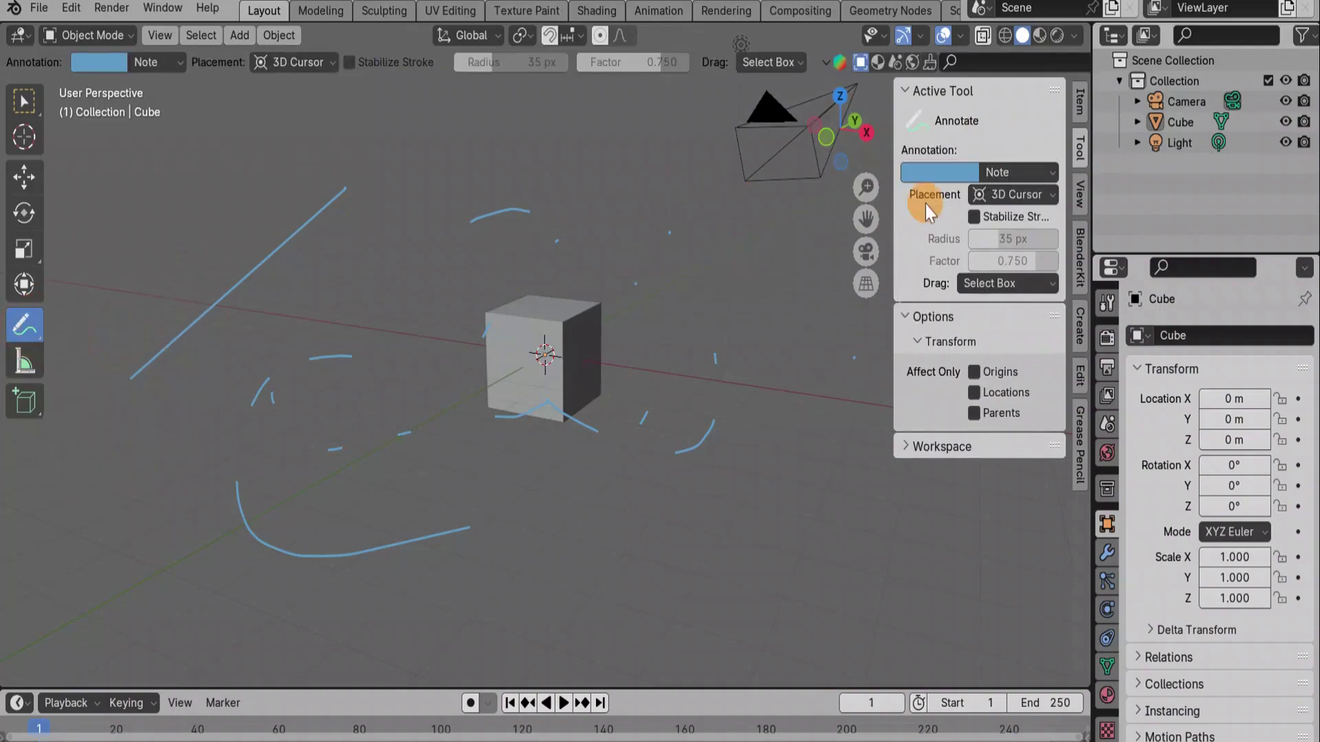
drag(685, 294, 289, 211)
mouse_move(281, 289)
mouse_down()
mouse_move(463, 413)
mouse_move(540, 428)
mouse_up()
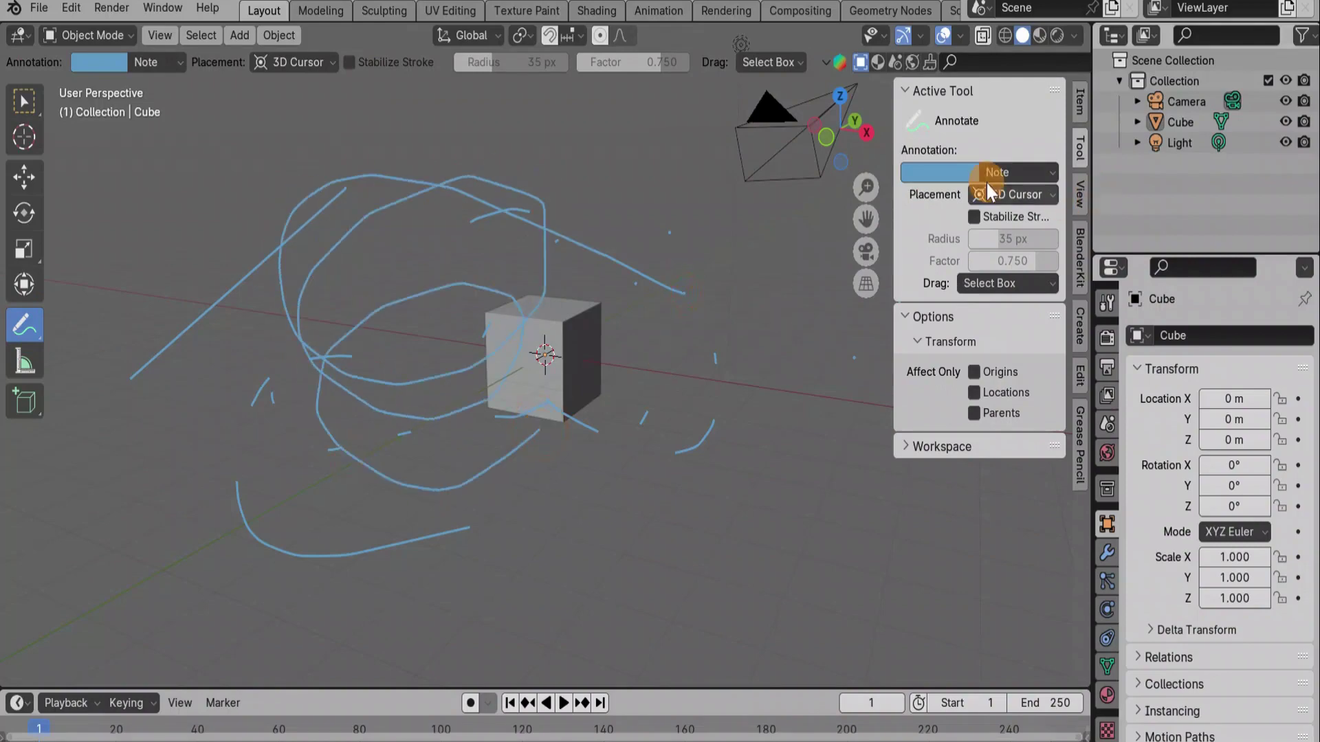
Change the annotation colour from blue to green
click(934, 179)
click(942, 253)
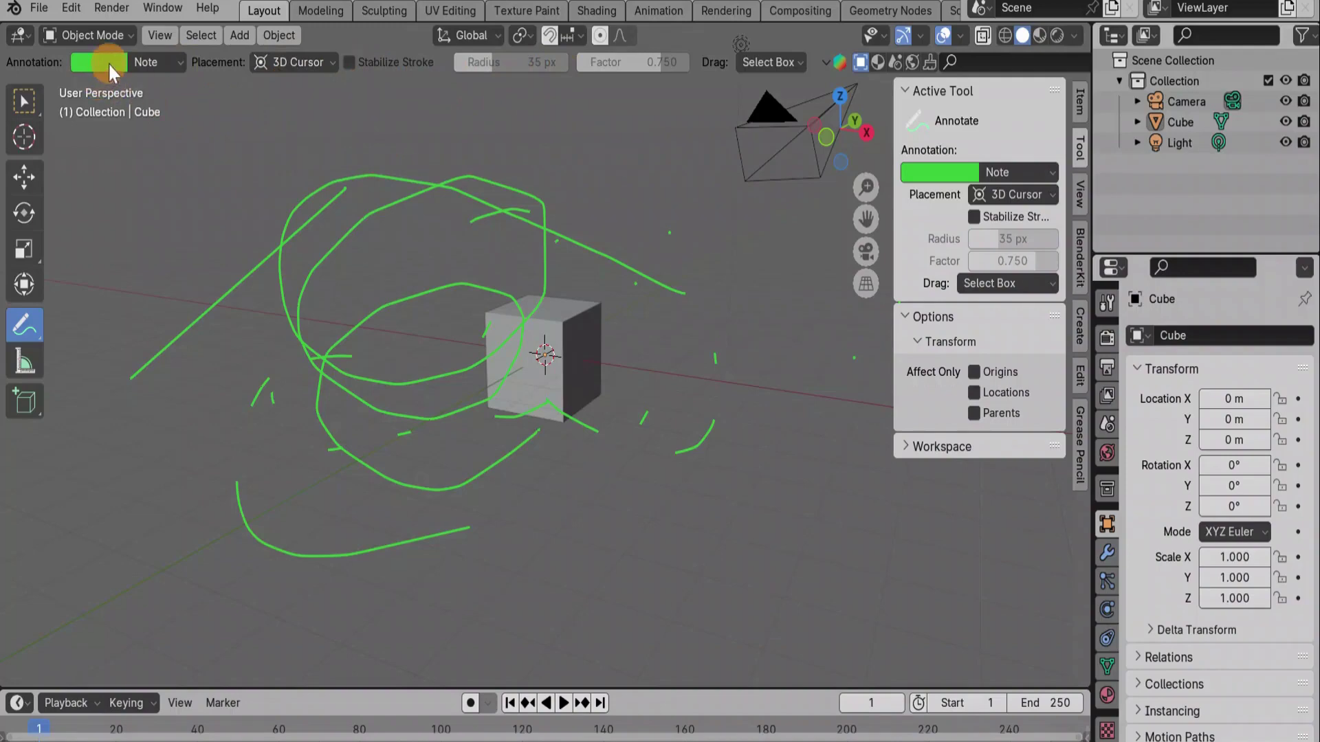
click(160, 62)
click(294, 62)
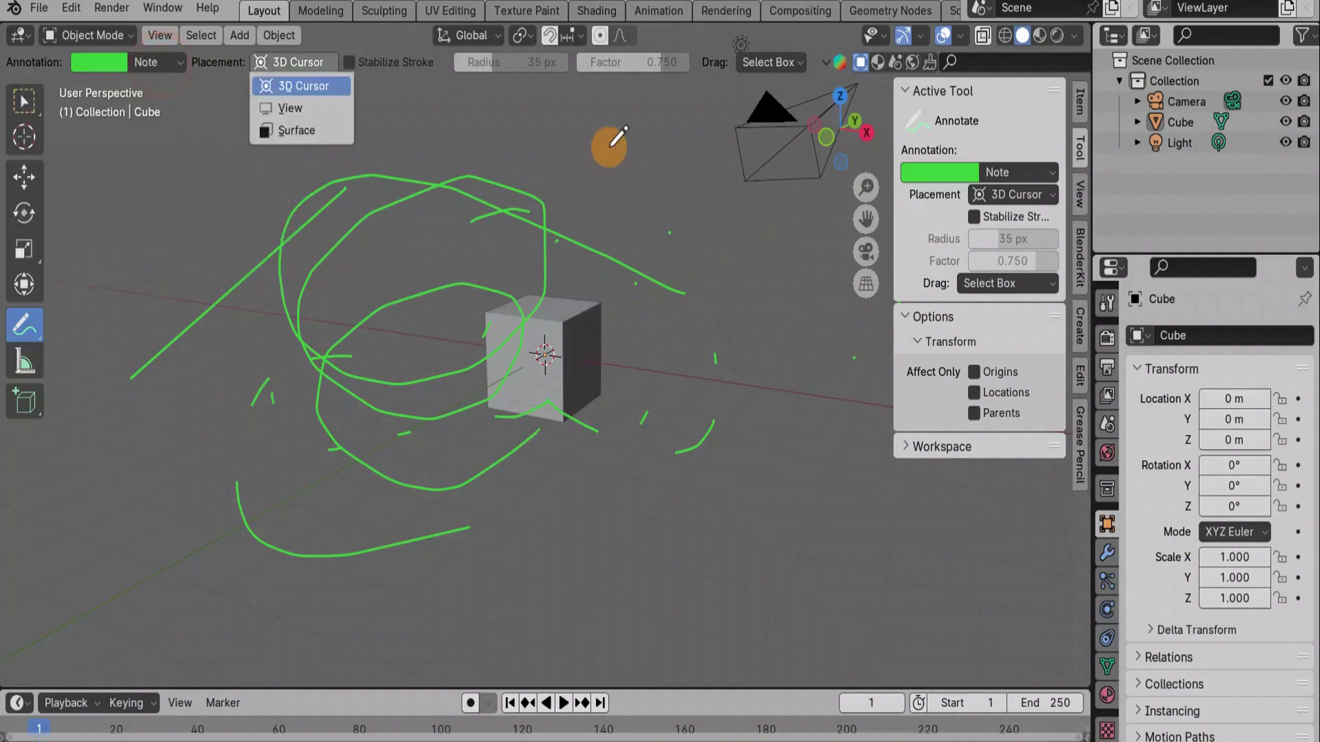
Keep the Note layer's opacity at 1.000 in the layer settings
click(1017, 175)
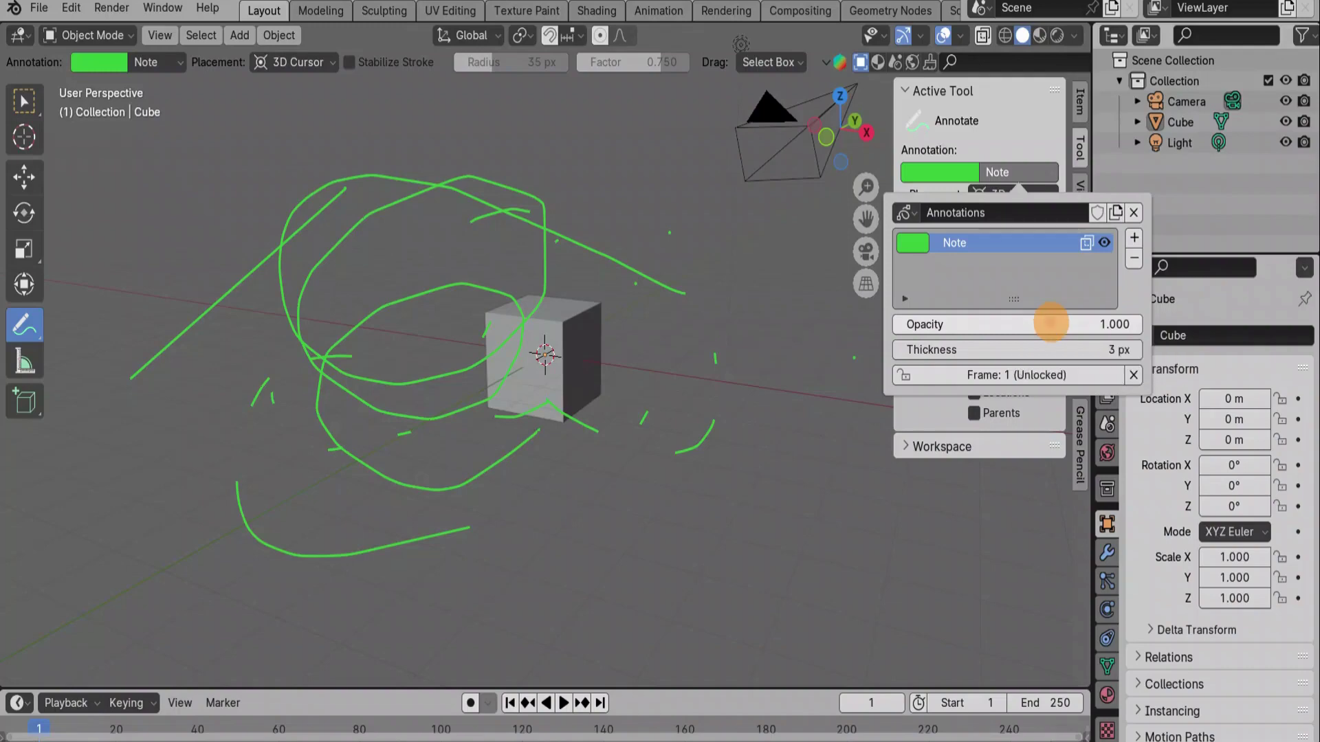
click(1051, 325)
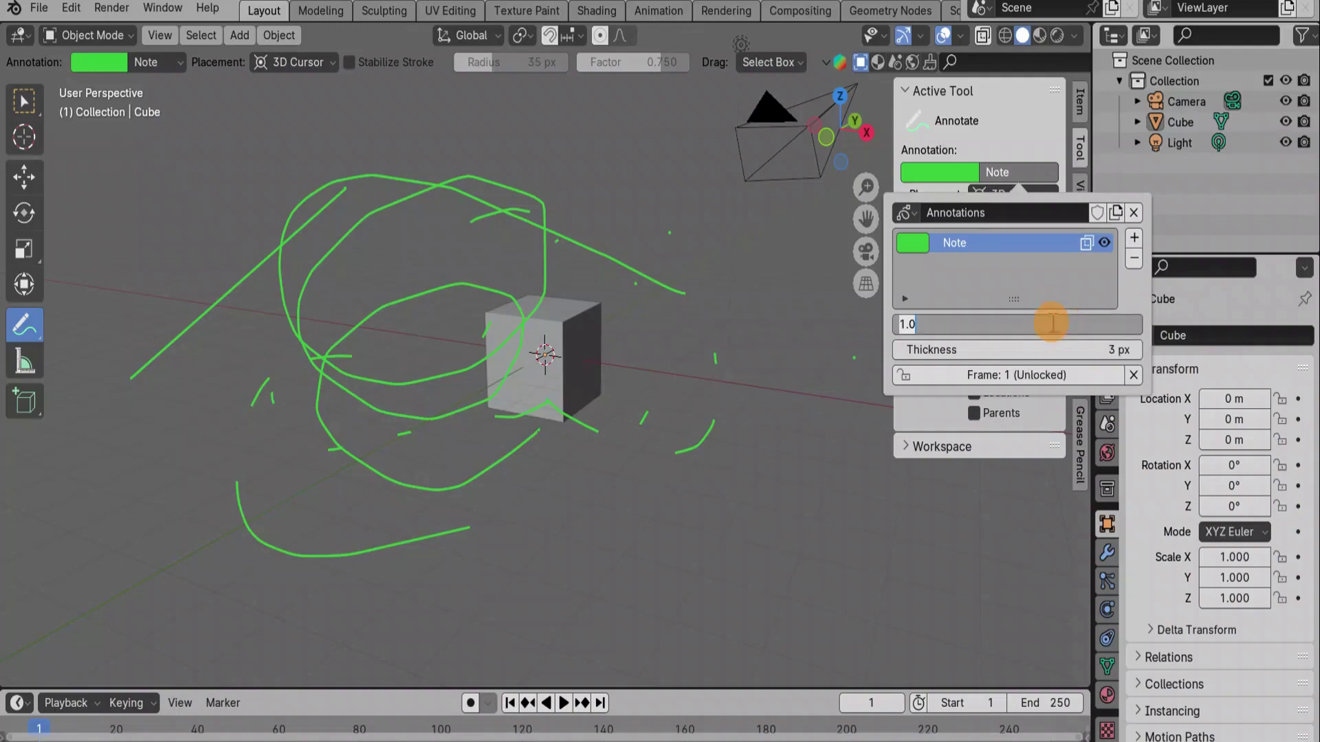
click(1051, 323)
click(744, 520)
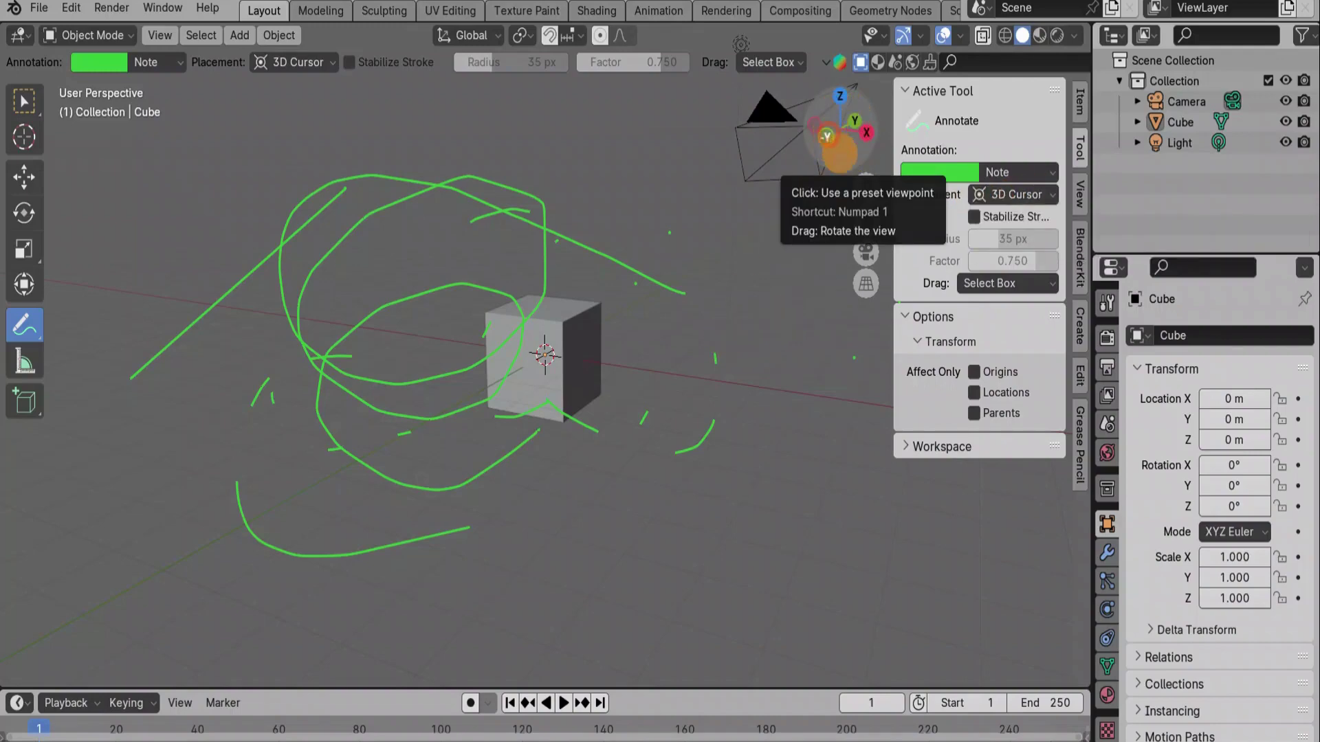
Set annotation Placement to View and draw a green V-shaped stroke right of the cube
mouse_move(827, 133)
mouse_down()
mouse_move(765, 180)
mouse_move(772, 342)
mouse_move(801, 256)
mouse_move(798, 112)
mouse_move(788, 290)
mouse_move(832, 139)
mouse_up()
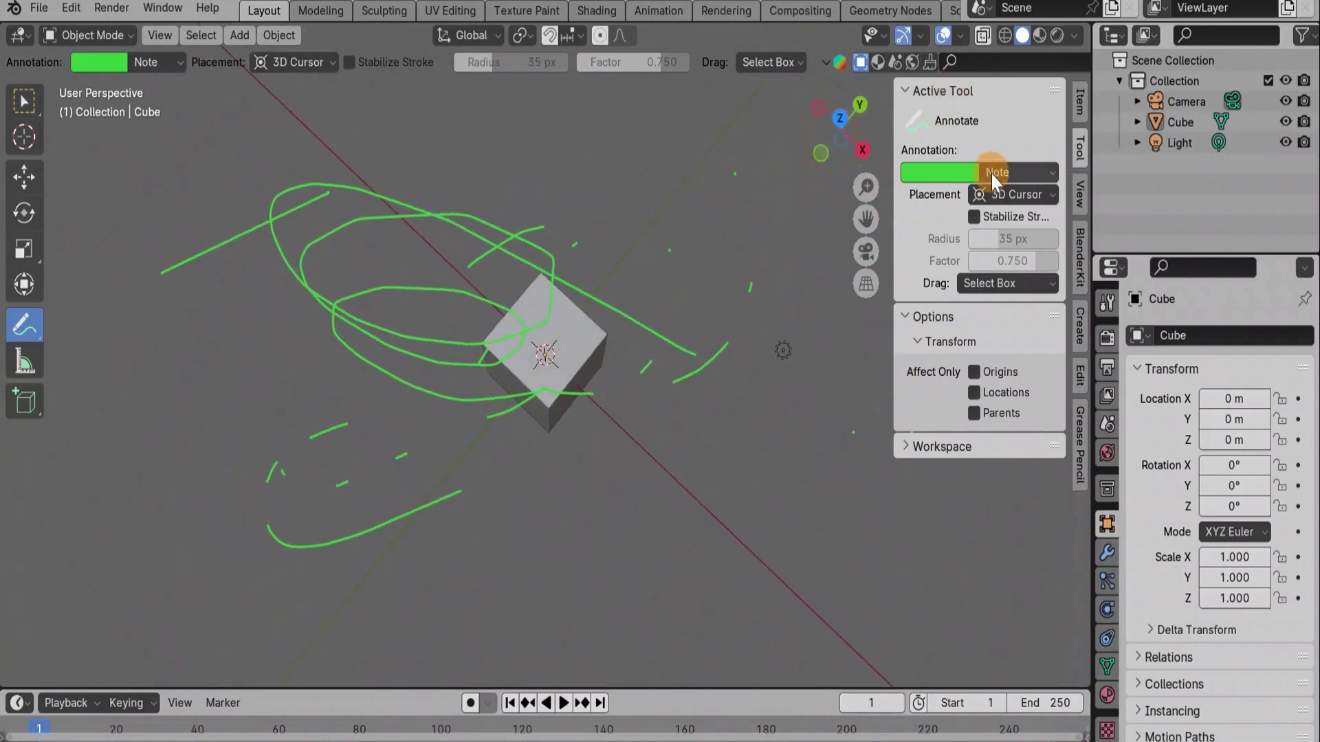
click(1003, 199)
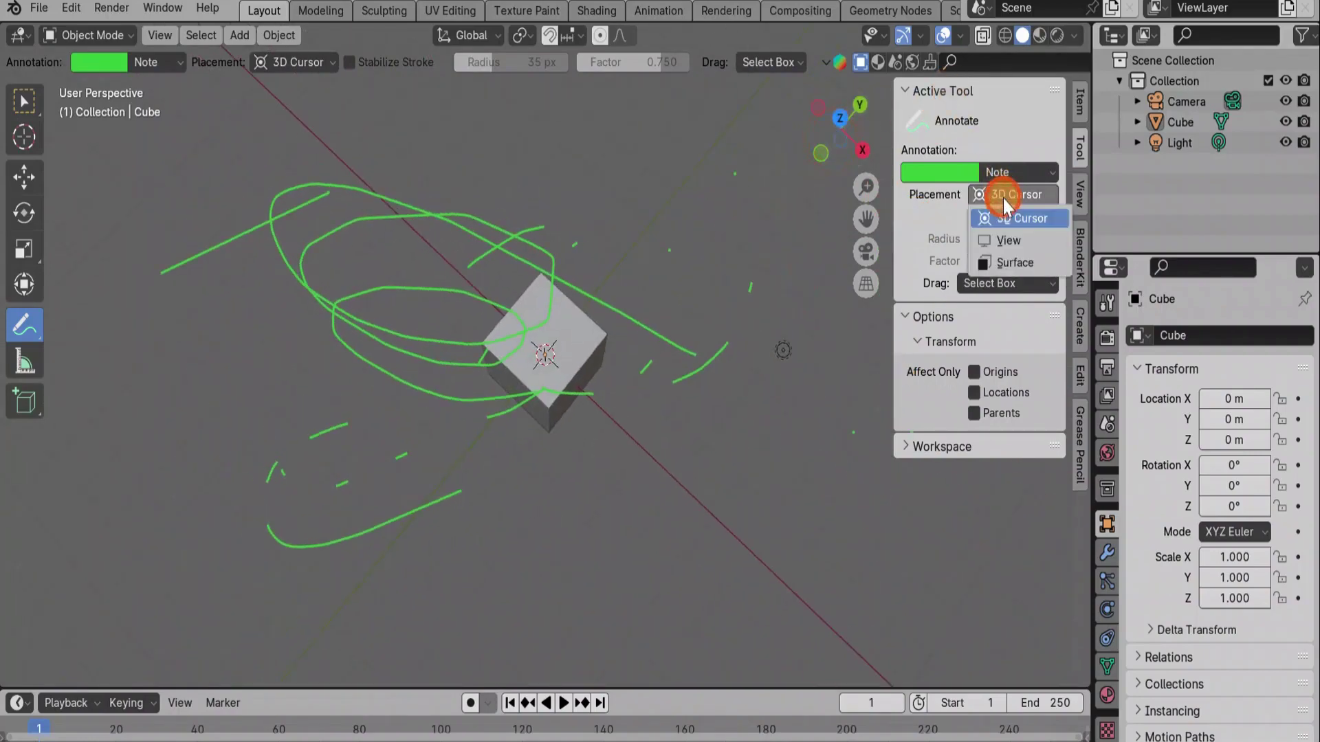
click(1004, 246)
mouse_move(628, 244)
mouse_down()
mouse_move(668, 300)
mouse_move(722, 324)
mouse_move(705, 132)
mouse_move(430, 356)
mouse_move(674, 459)
mouse_move(718, 219)
mouse_move(772, 407)
mouse_move(798, 308)
mouse_up()
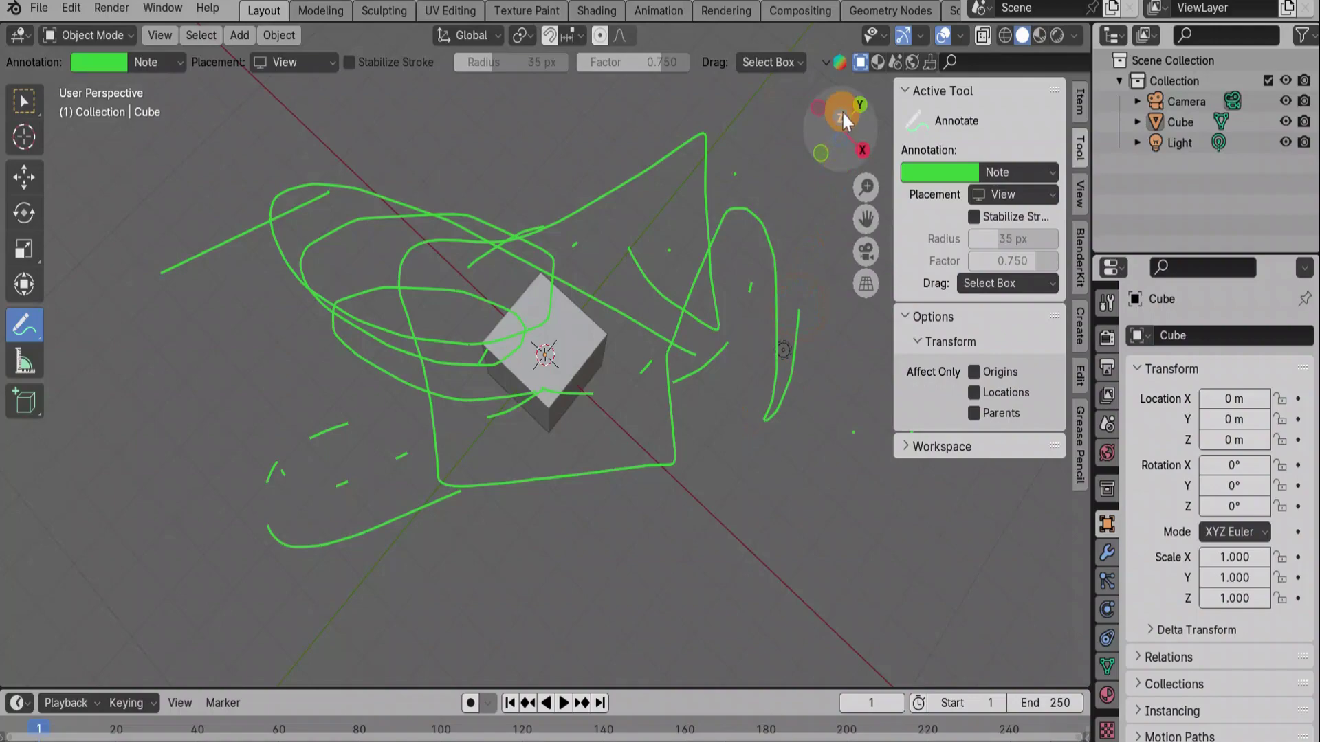
mouse_move(841, 110)
mouse_down()
mouse_move(813, 230)
mouse_move(905, 213)
mouse_move(604, 83)
mouse_move(810, 45)
mouse_move(756, 413)
mouse_move(463, 23)
mouse_move(392, 175)
mouse_move(546, 259)
mouse_move(524, 636)
mouse_move(466, 695)
mouse_move(500, 308)
mouse_move(456, 118)
mouse_move(425, 642)
mouse_move(301, 354)
mouse_up()
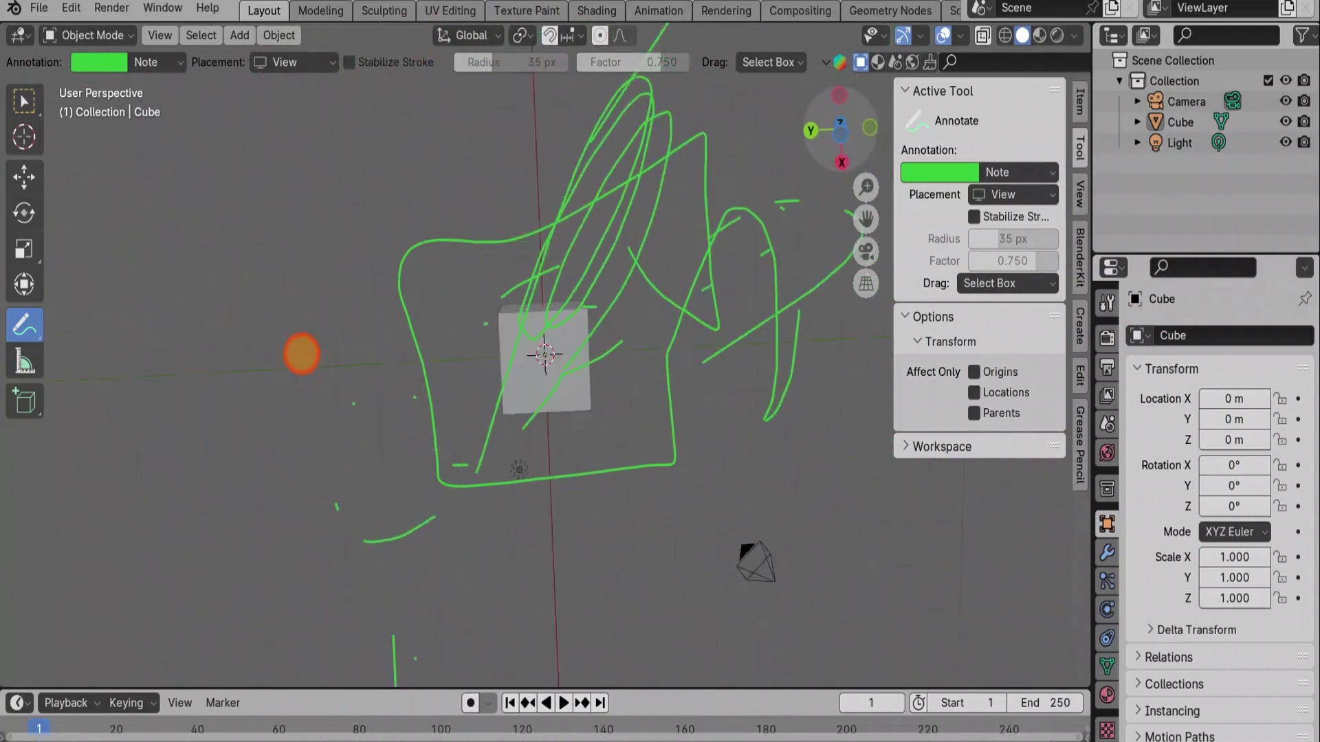
mouse_move(301, 354)
middle_down()
mouse_move(427, 545)
mouse_move(354, 130)
mouse_move(212, 539)
mouse_move(326, 370)
mouse_move(481, 575)
mouse_move(442, 424)
mouse_move(488, 358)
middle_up()
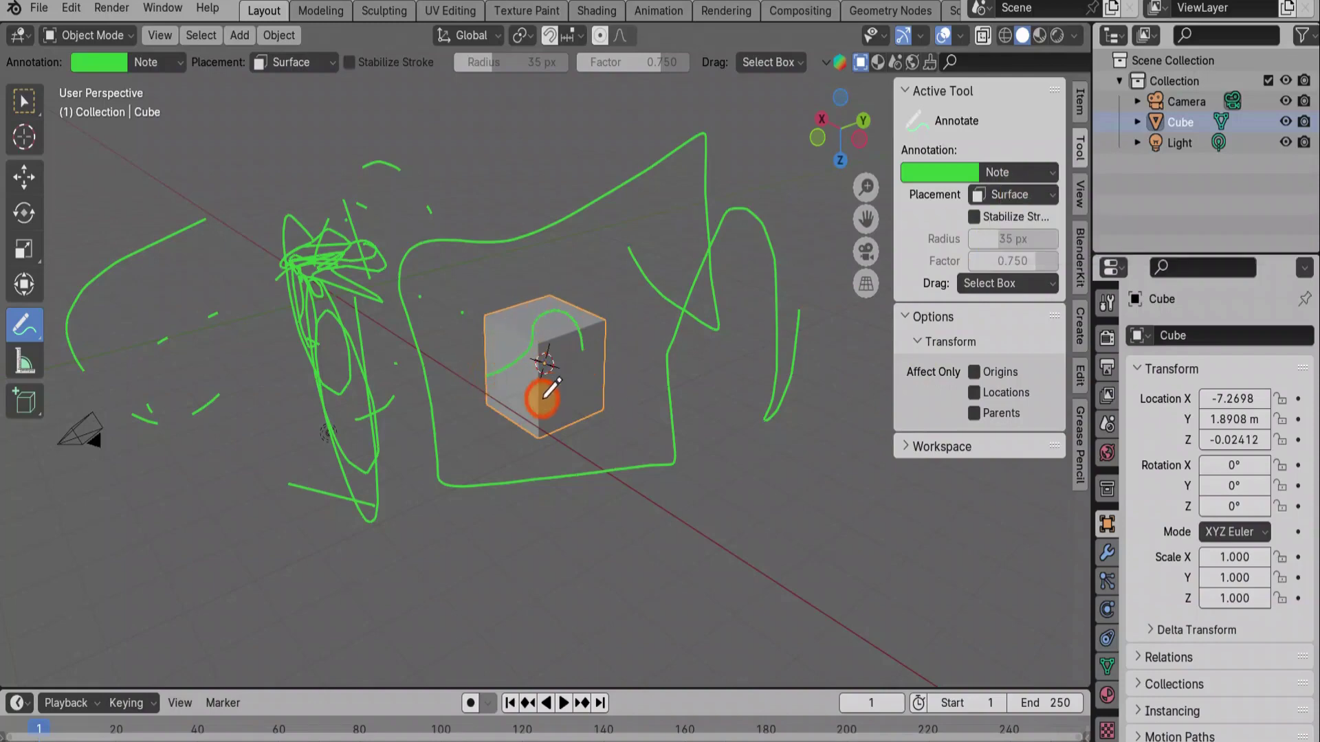
Scribble a green stroke onto the cube's surface, then orbit around it
mouse_move(550, 388)
mouse_down()
mouse_move(539, 294)
mouse_move(525, 386)
mouse_up()
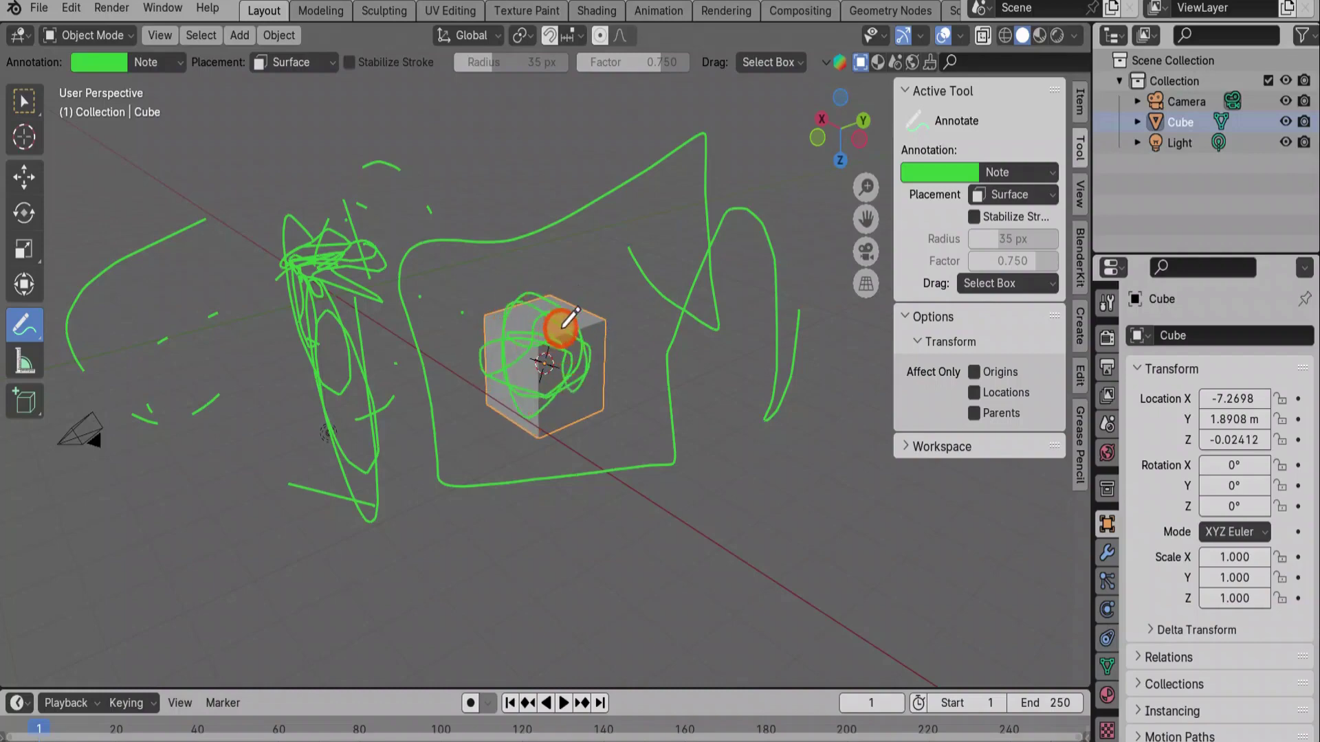
mouse_move(855, 139)
mouse_down()
mouse_move(755, 149)
mouse_move(801, 118)
mouse_move(869, 112)
mouse_move(1024, 136)
mouse_move(893, 97)
mouse_move(767, 144)
mouse_move(790, 118)
mouse_move(949, 118)
mouse_move(952, 141)
mouse_move(971, 25)
mouse_move(811, 138)
mouse_move(789, 216)
mouse_move(760, 118)
mouse_move(917, 100)
mouse_move(1025, 147)
mouse_move(809, 132)
mouse_move(821, 128)
mouse_up()
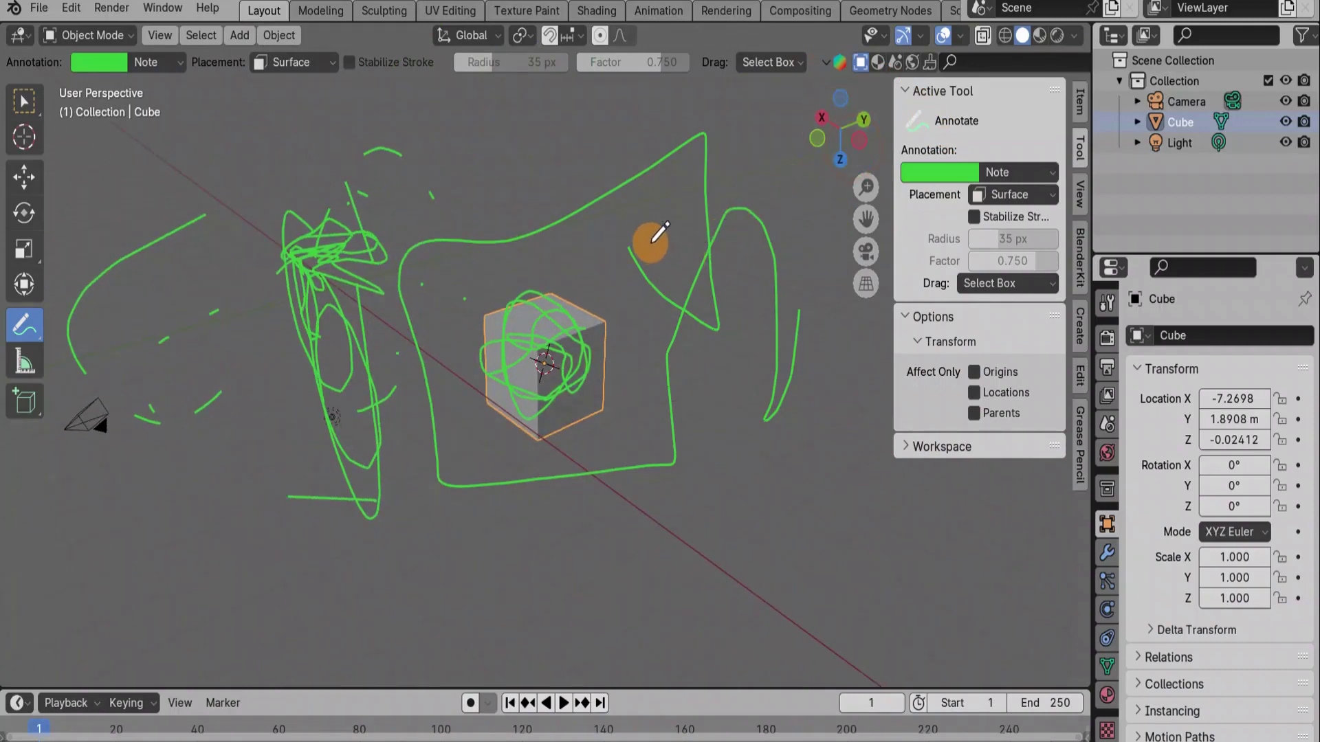
Enable Stabilize Stroke (radius 35 px, factor 0.750) and draw a smoothed stroke below-right of the cube
click(974, 217)
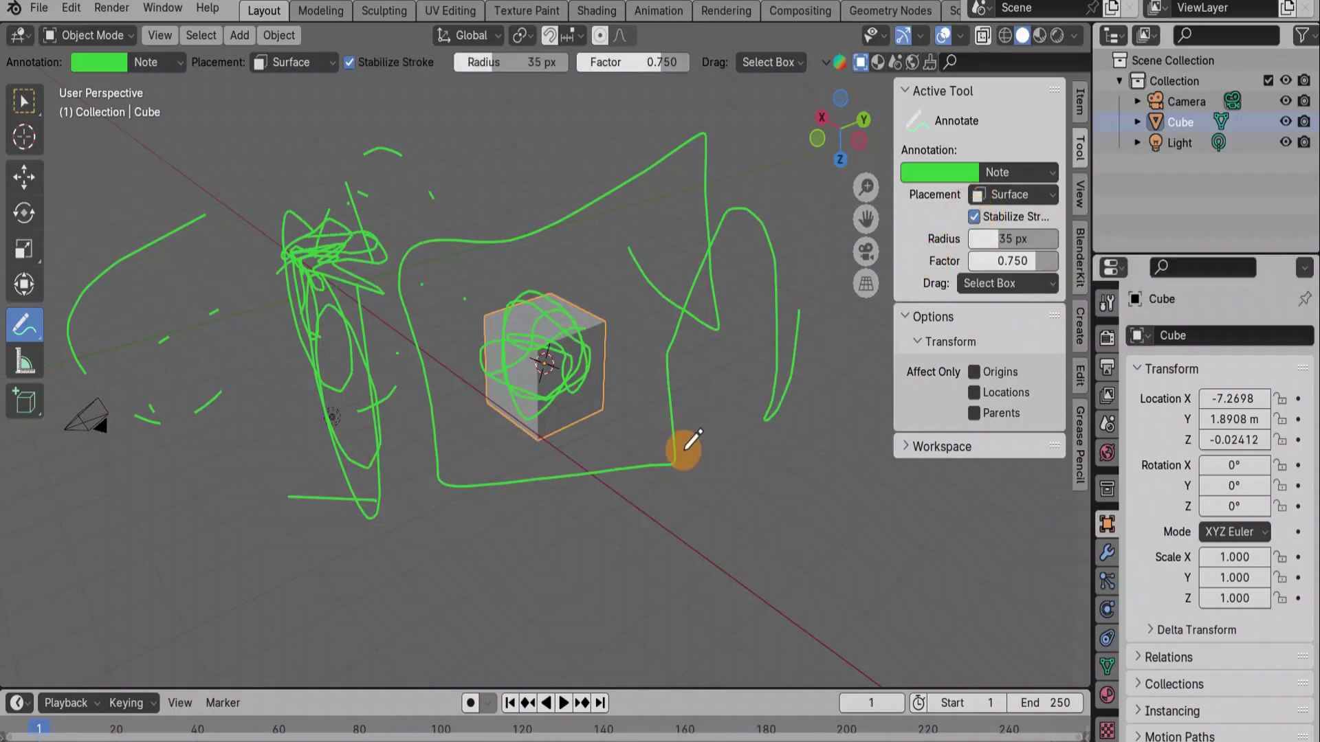
mouse_move(737, 470)
mouse_down()
mouse_move(844, 490)
mouse_move(784, 428)
mouse_move(823, 332)
mouse_move(824, 281)
mouse_move(774, 154)
mouse_move(699, 154)
mouse_move(830, 406)
mouse_move(893, 569)
mouse_move(822, 607)
mouse_move(733, 619)
mouse_move(760, 554)
mouse_move(758, 486)
mouse_up()
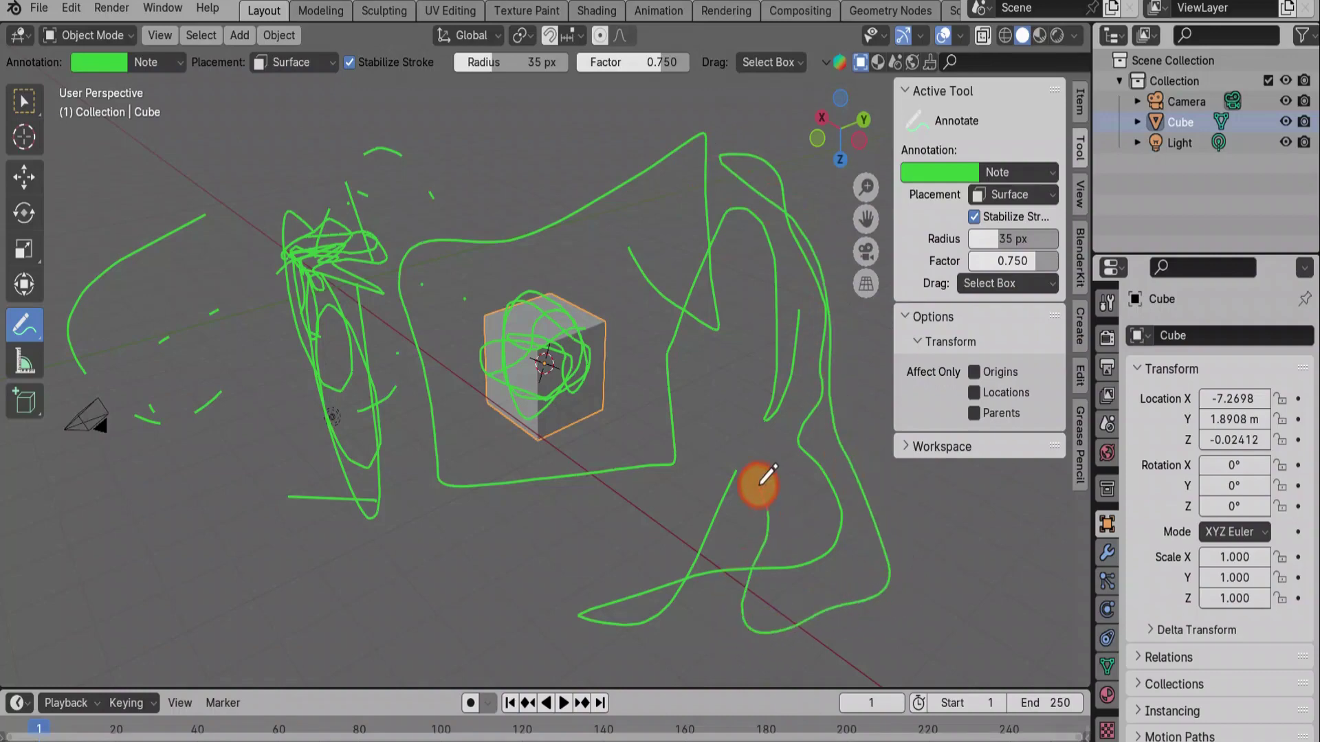